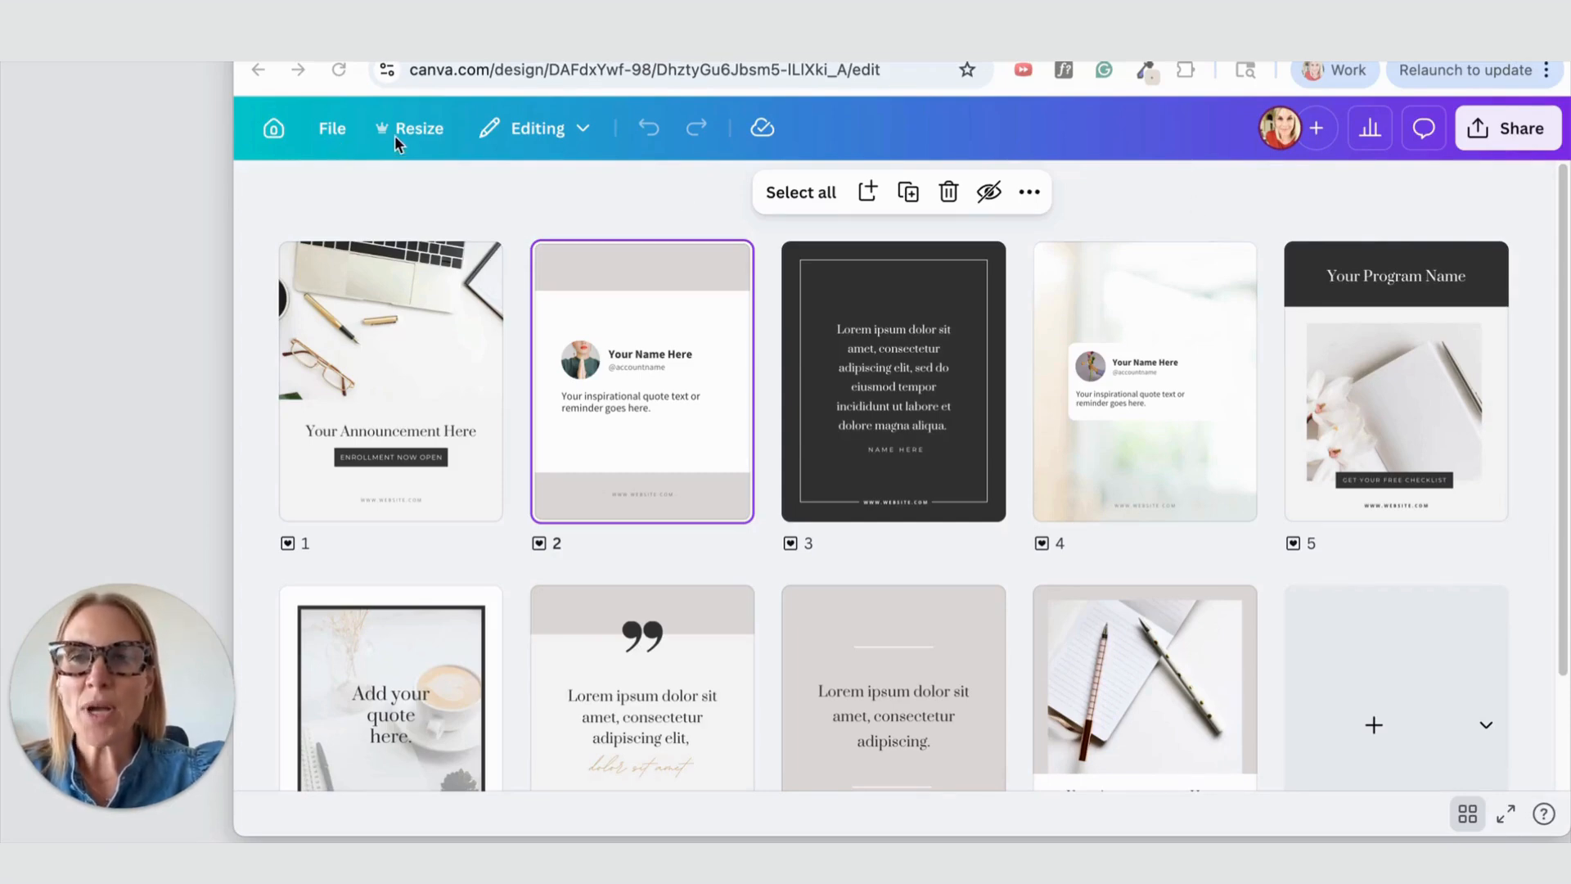
- Make a copy of the Instagram post template design and remove "Copy of" from the copy's title
left_click(331, 129)
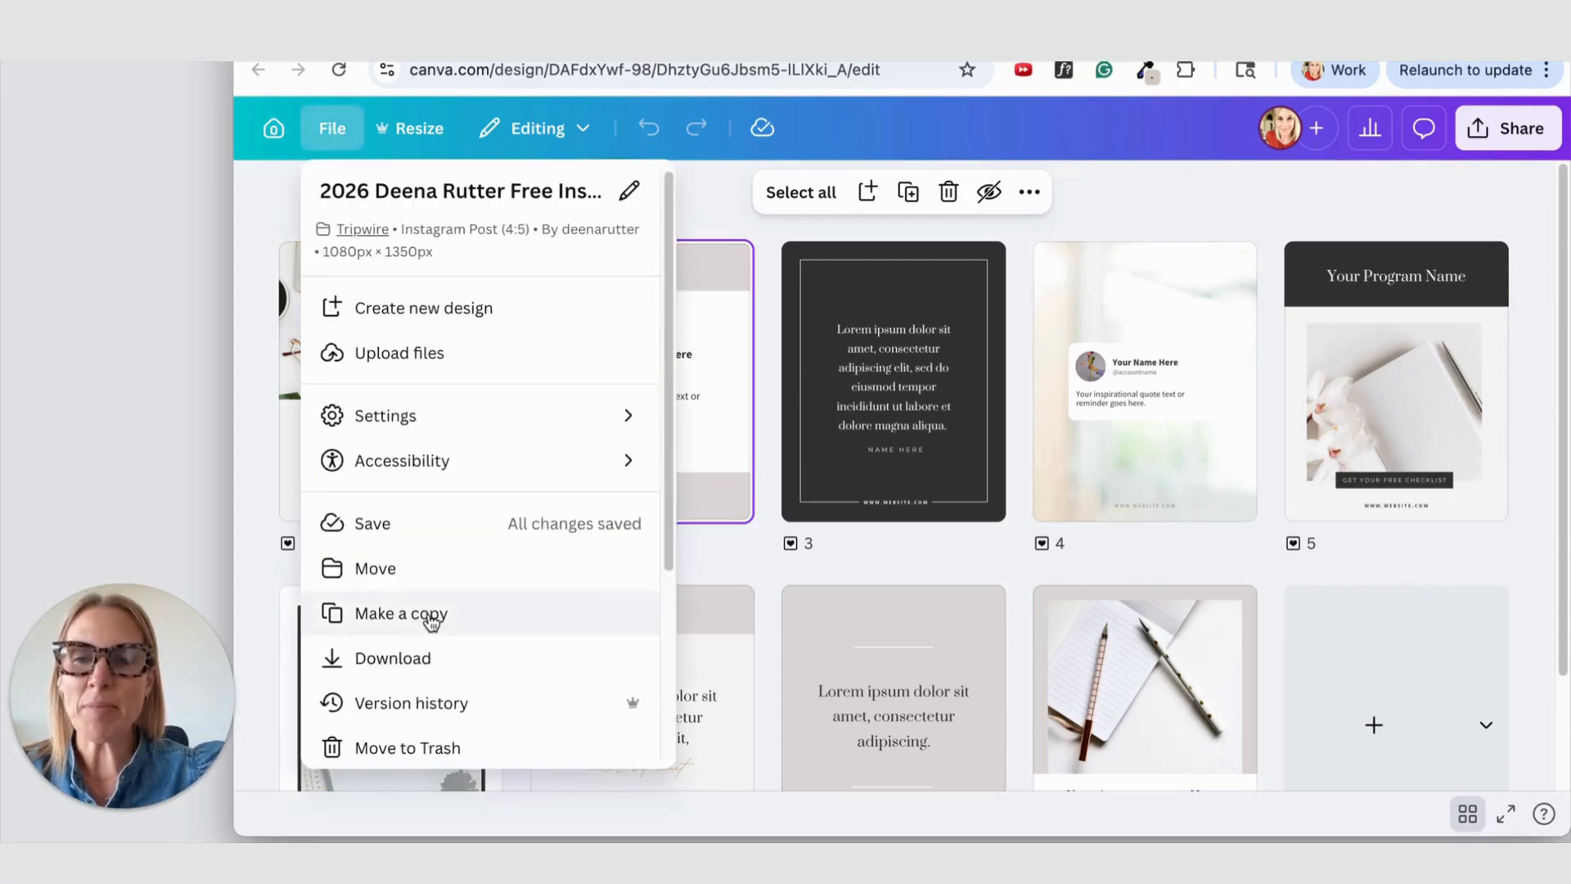
left_click(430, 620)
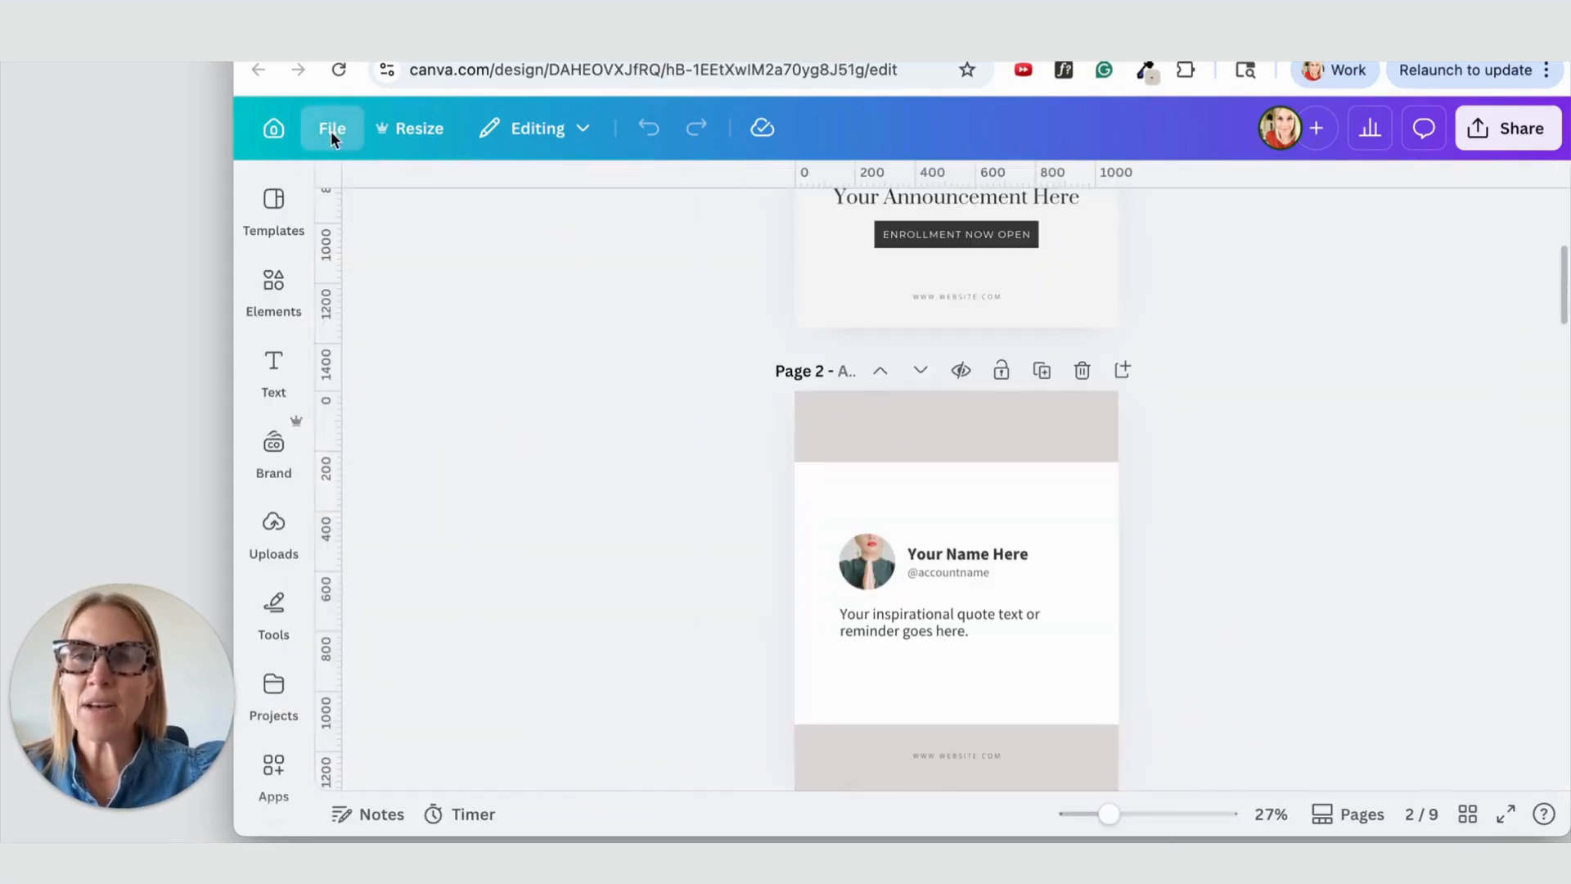
left_click(332, 131)
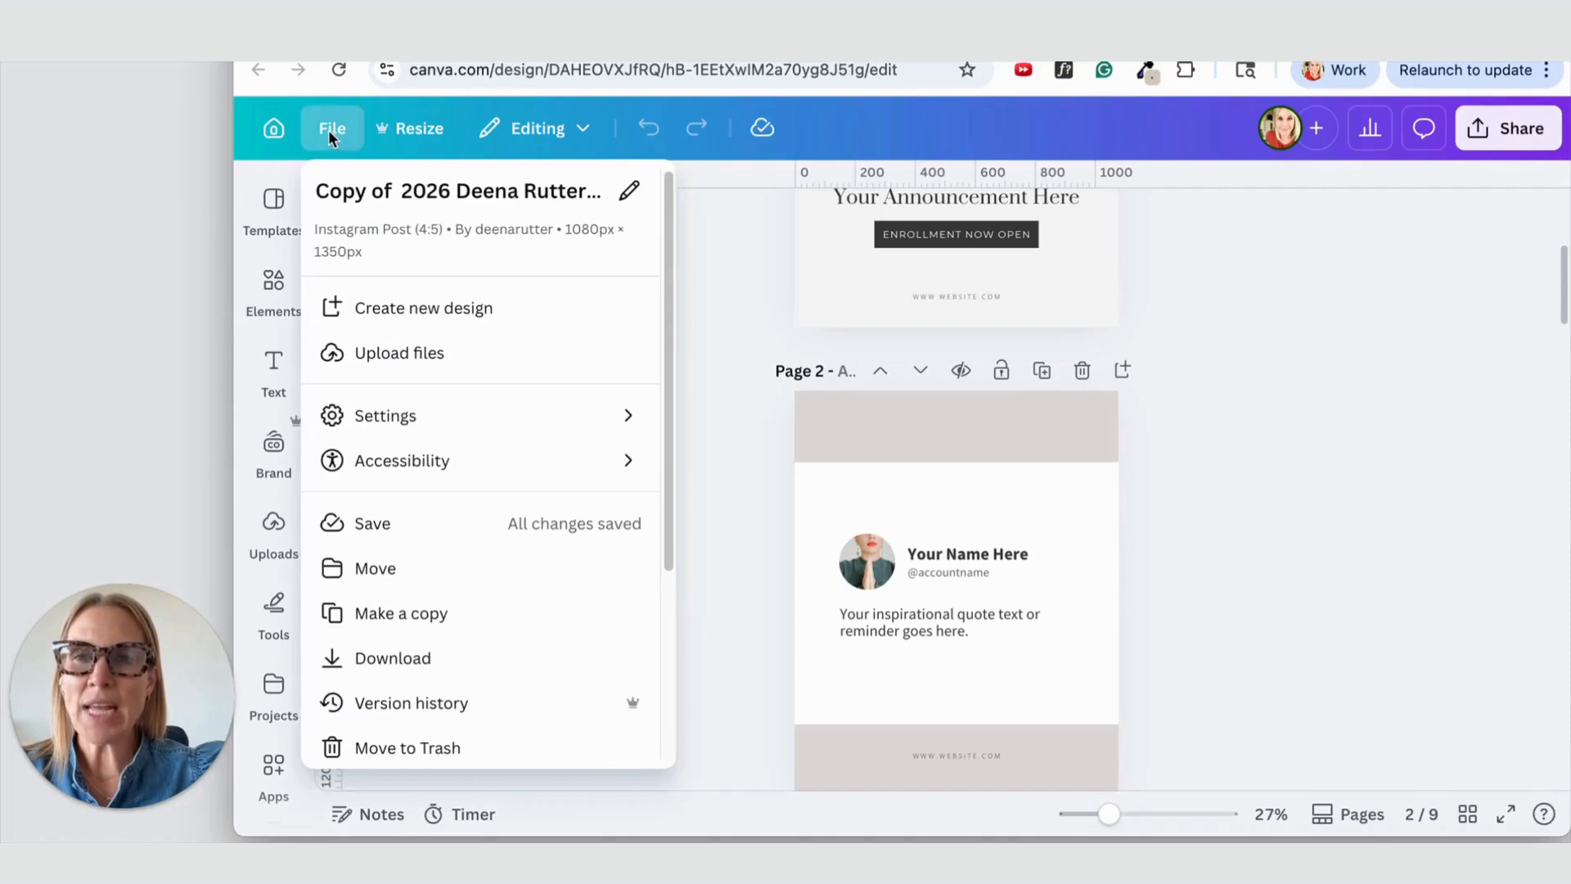
left_click_drag(400, 192, 318, 191)
left_click(398, 192)
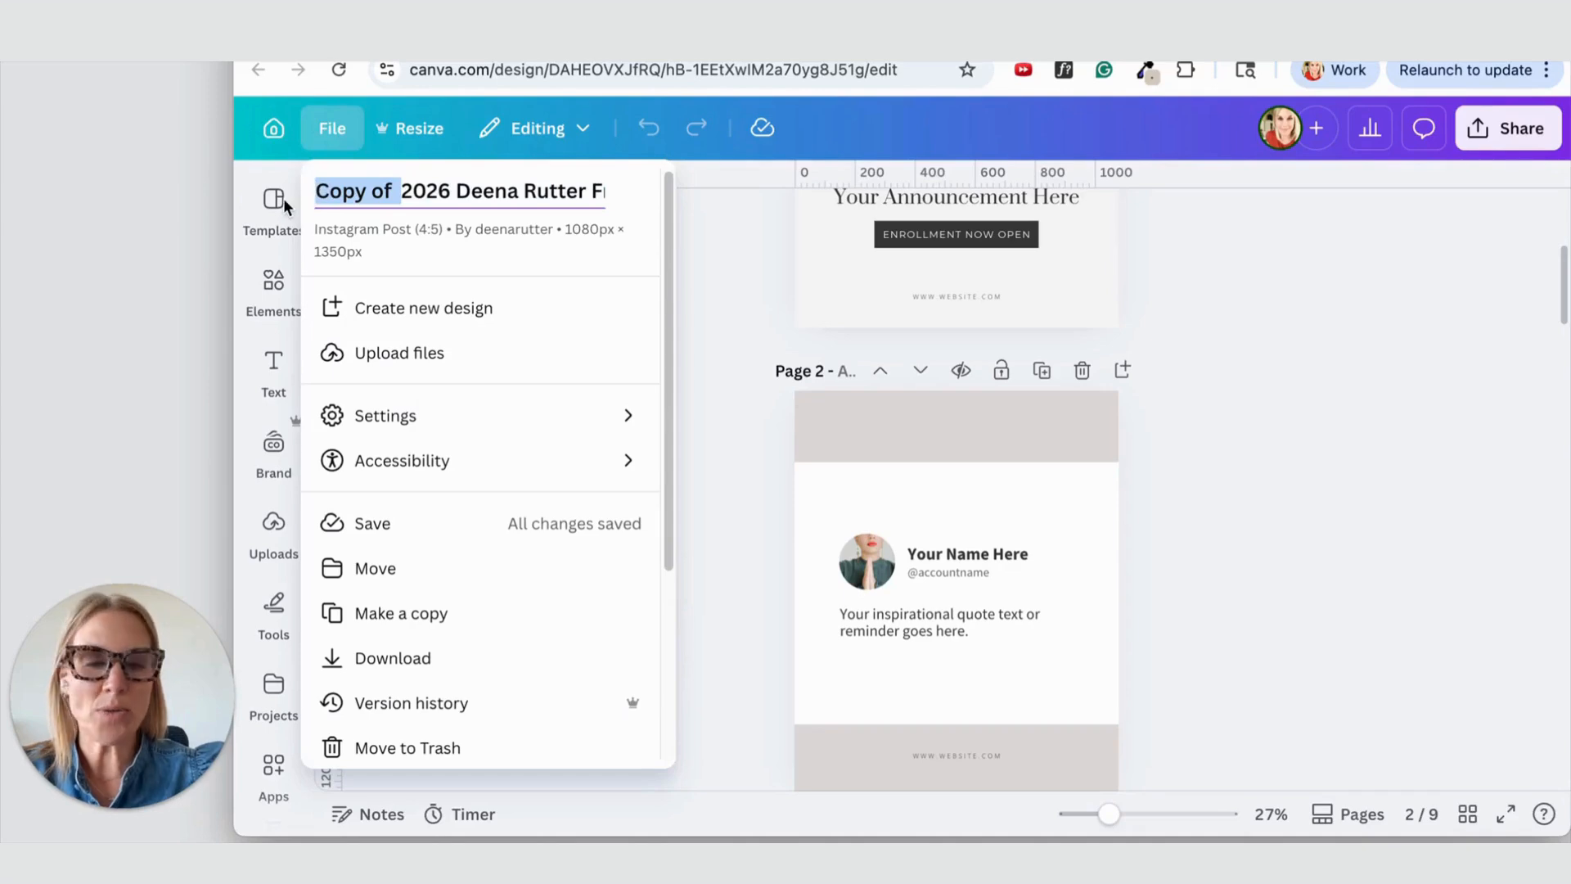
key("BackSpace")
key("Return")
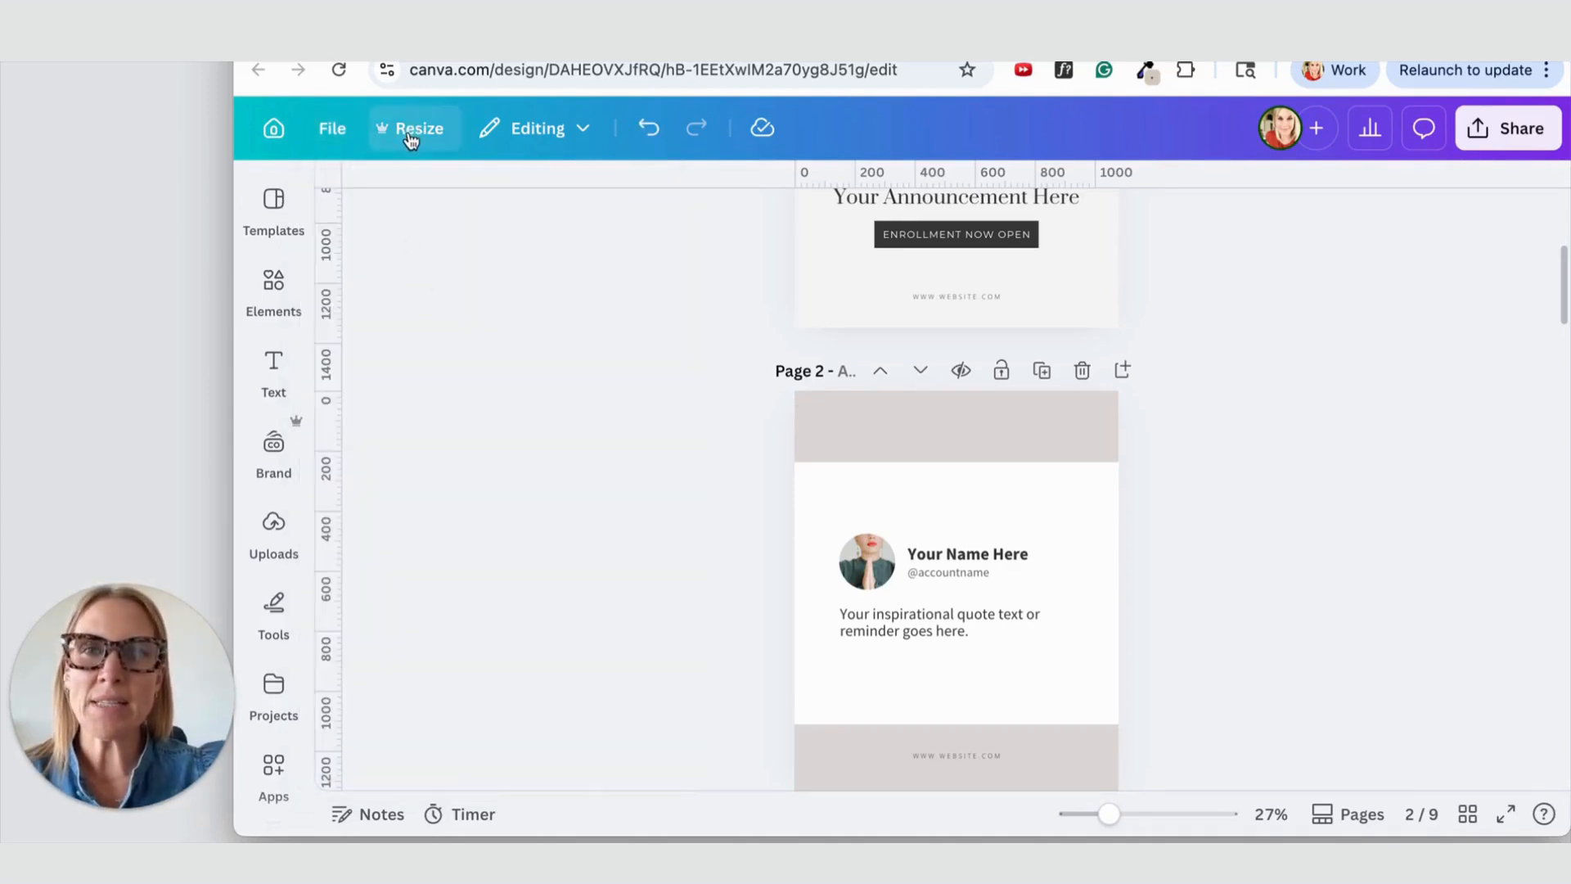
- Resize all pages of this design to Instagram Story, 1080 × 1920 px, without creating another copy
left_click(411, 135)
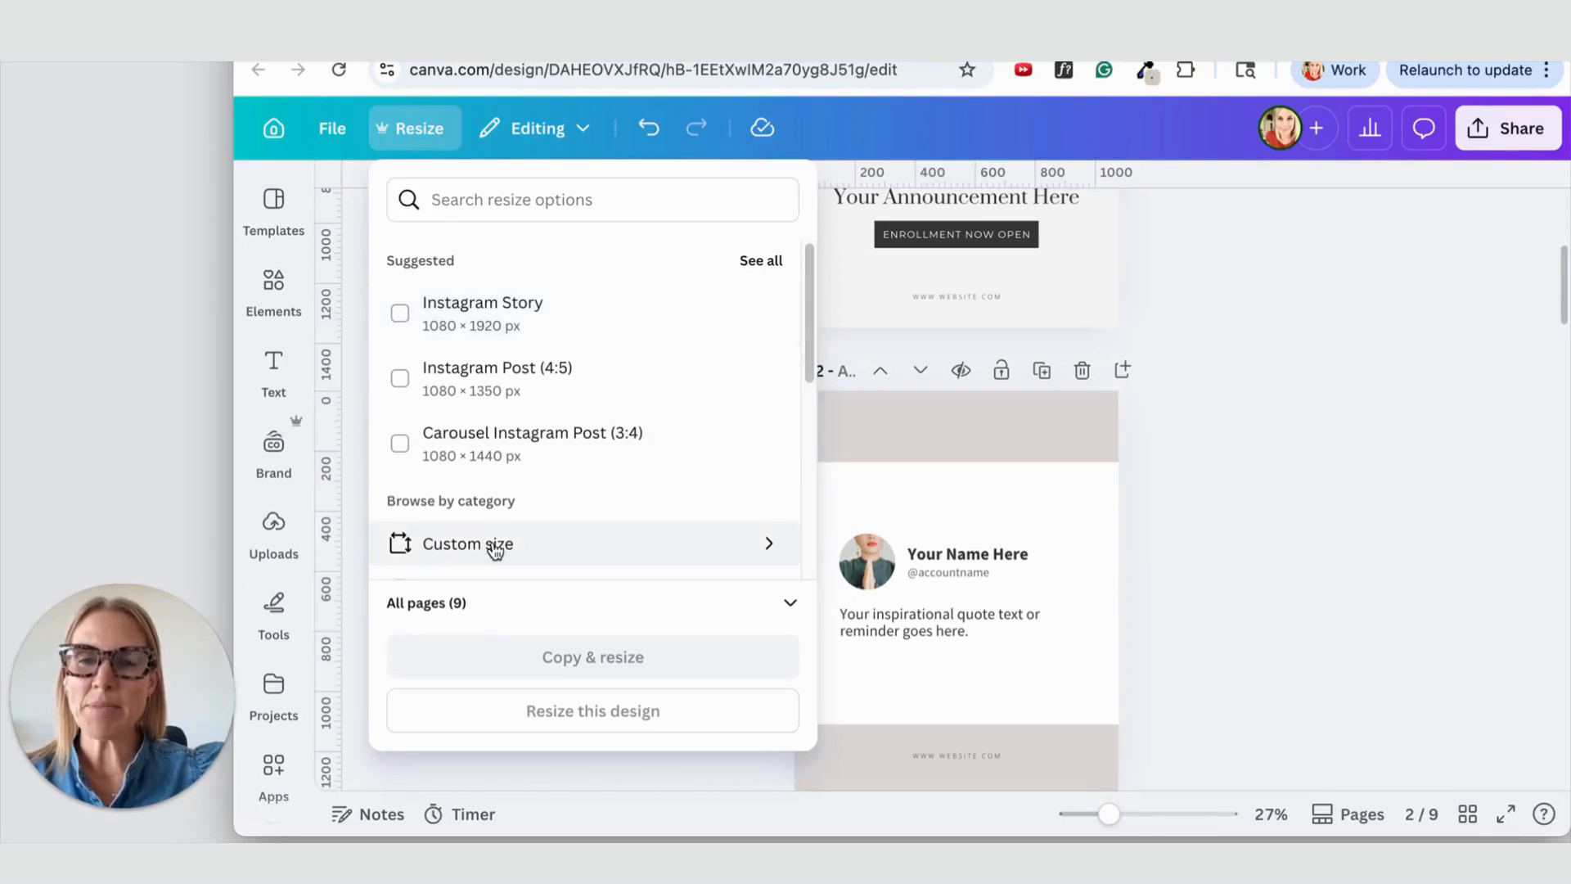
left_click(444, 195)
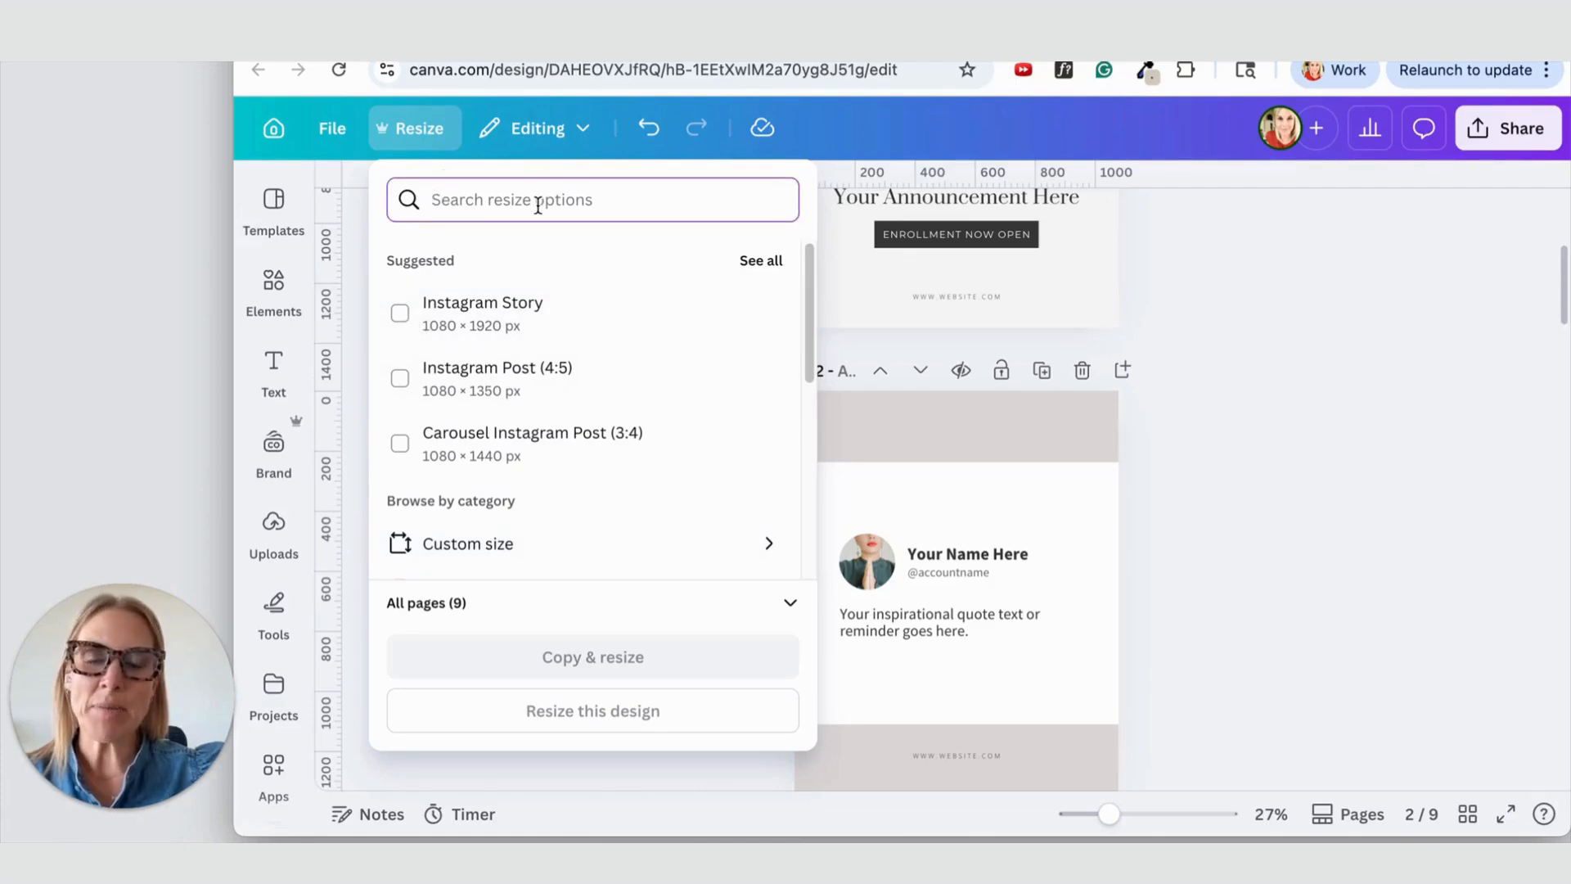
left_click(400, 313)
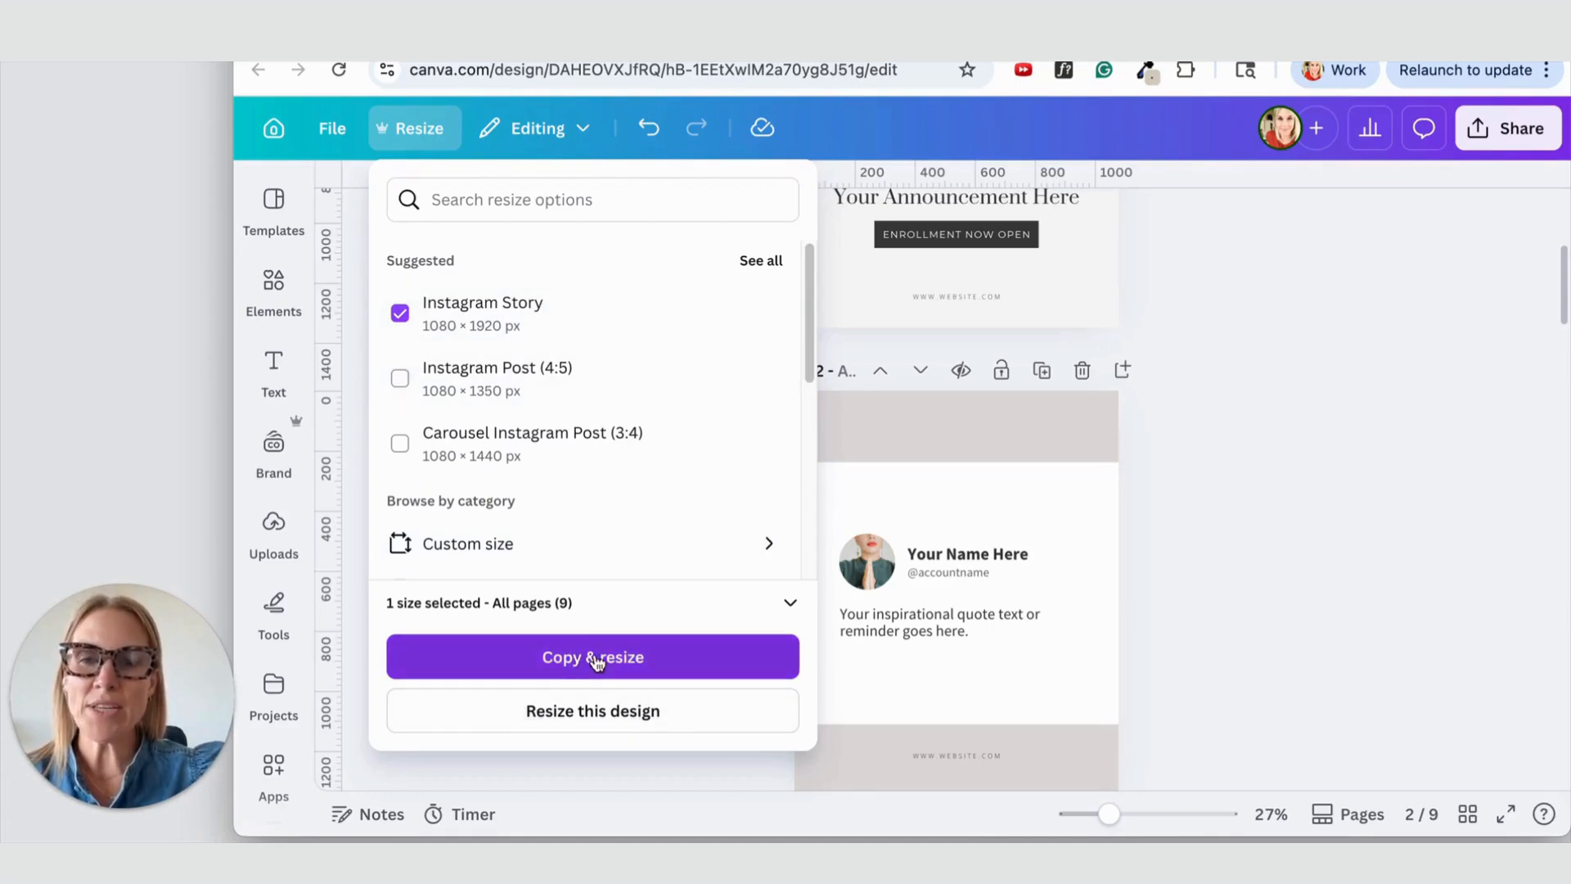
left_click(586, 714)
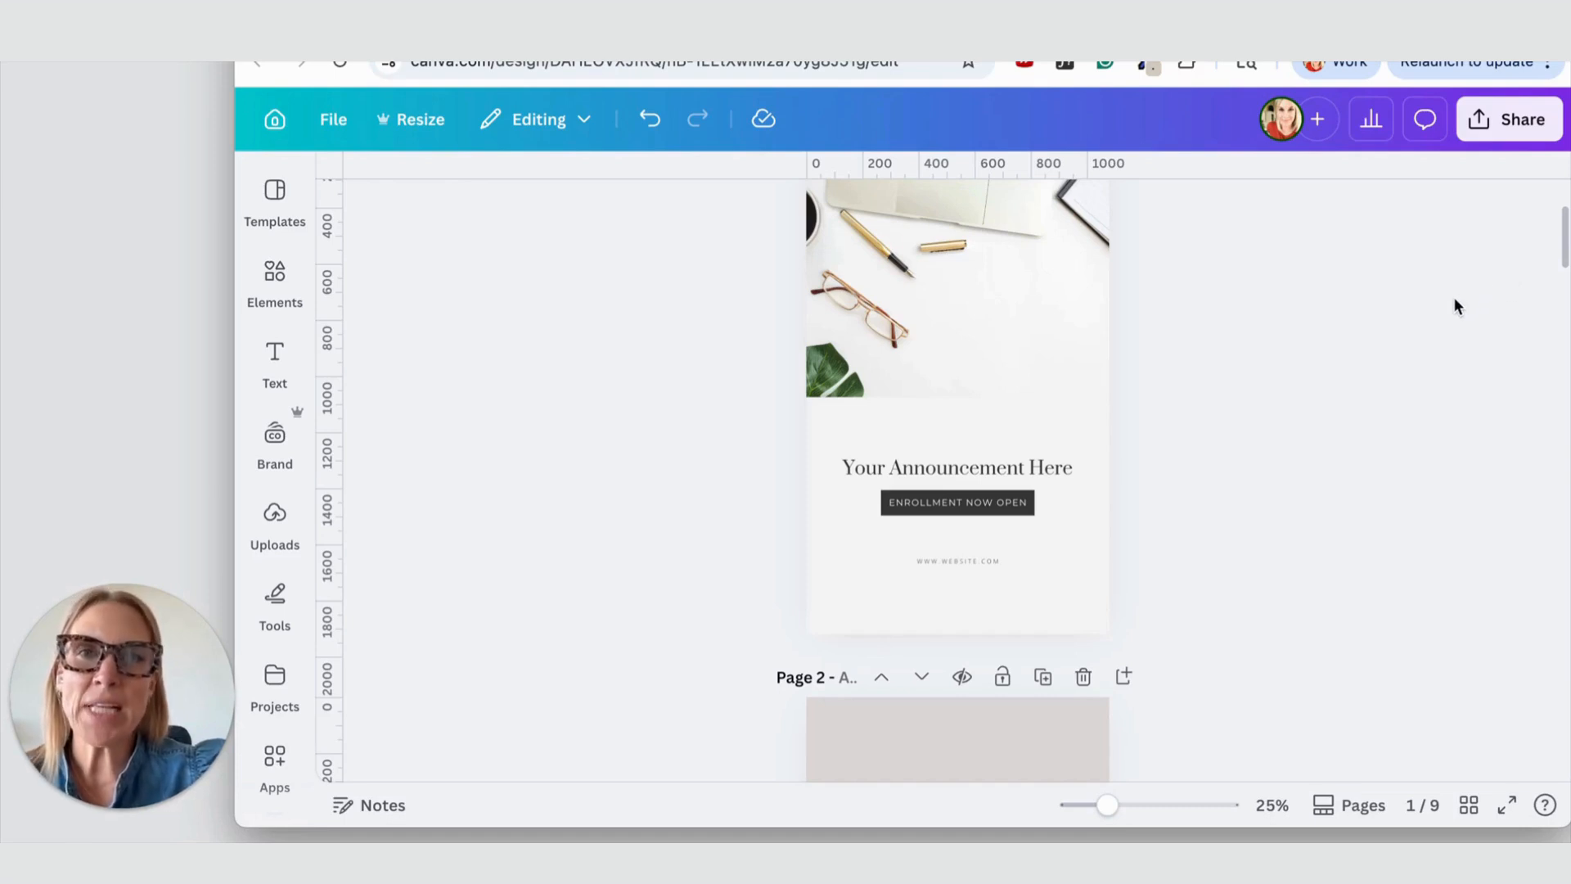
- Move the website line on page 1 lower, closer to the page's bottom edge
left_click_drag(1562, 247, 1543, 624)
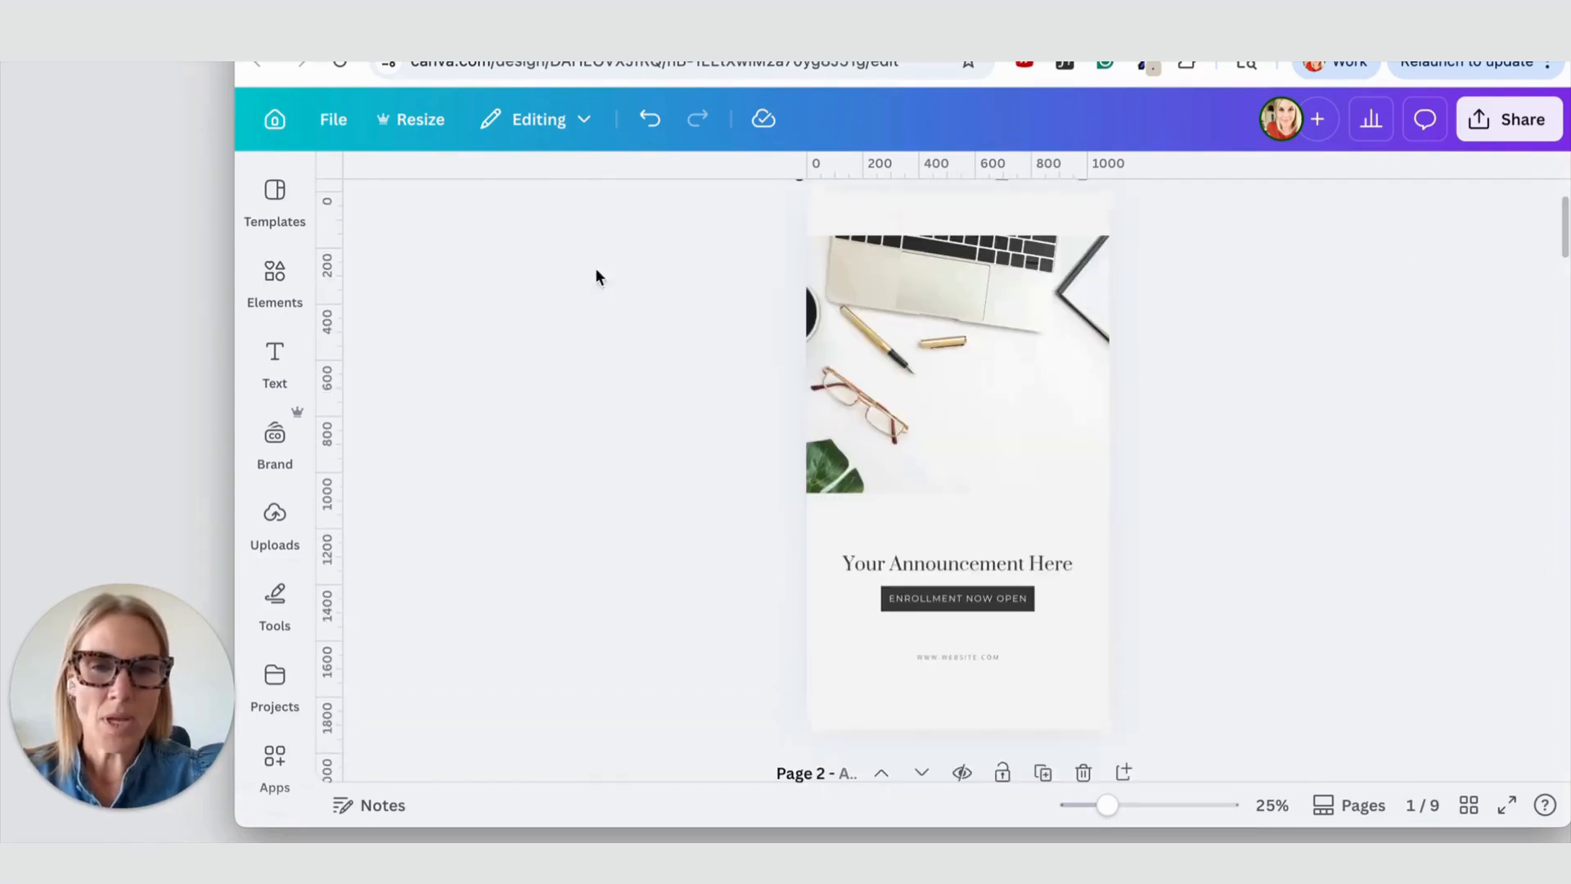
left_click_drag(944, 656, 949, 701)
left_click(624, 706)
- Replace the website line on page 3 with a copy of the repositioned one from page 1
left_click(959, 700)
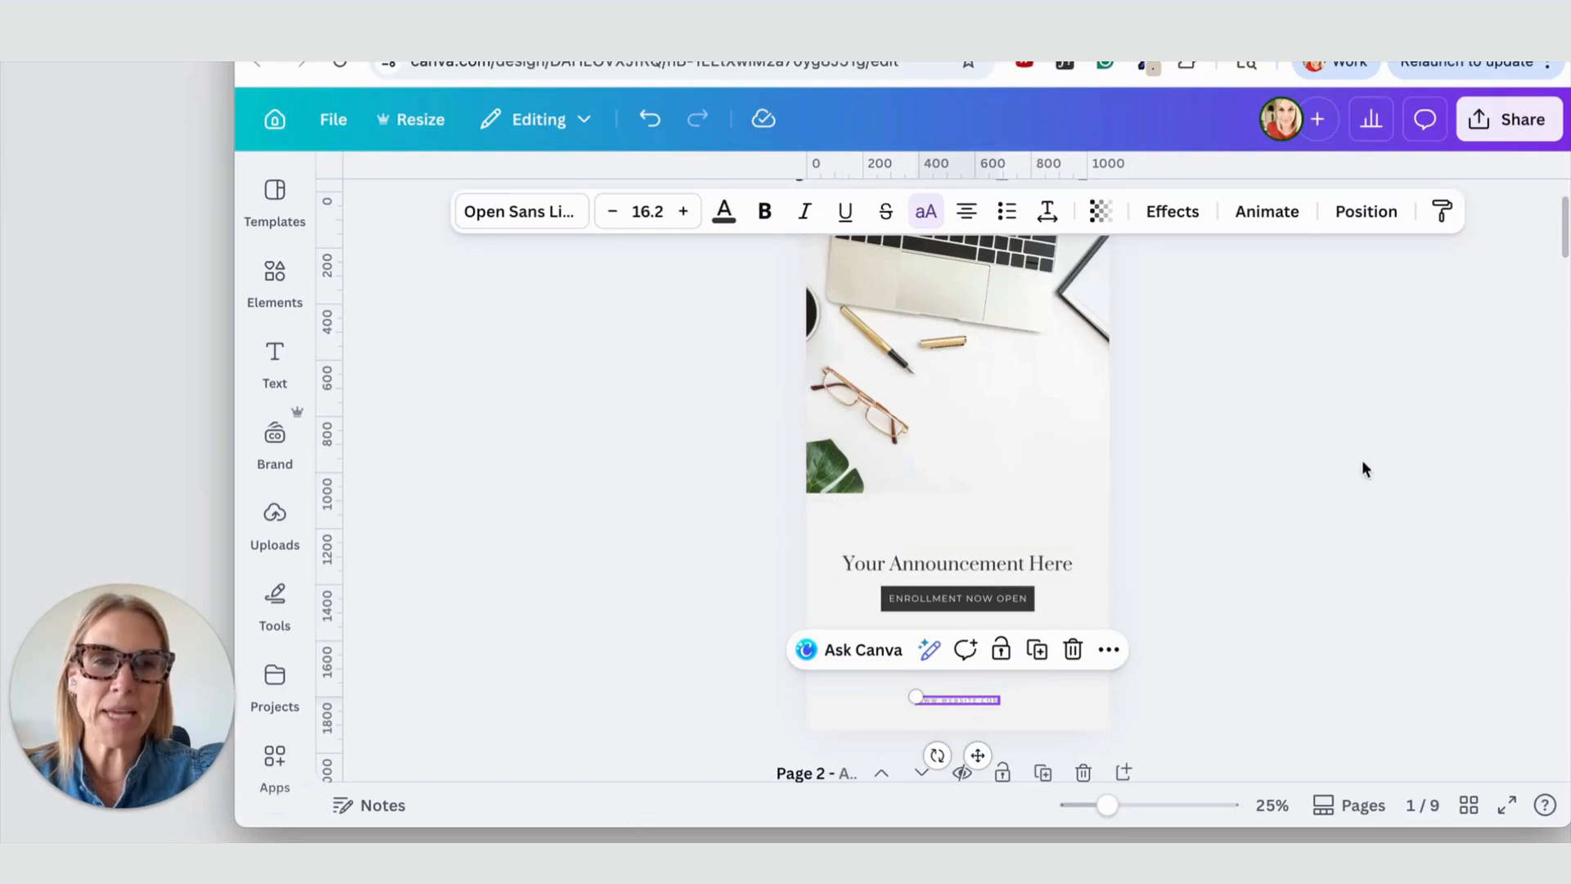
left_click_drag(1563, 233, 1526, 381)
left_click(911, 503)
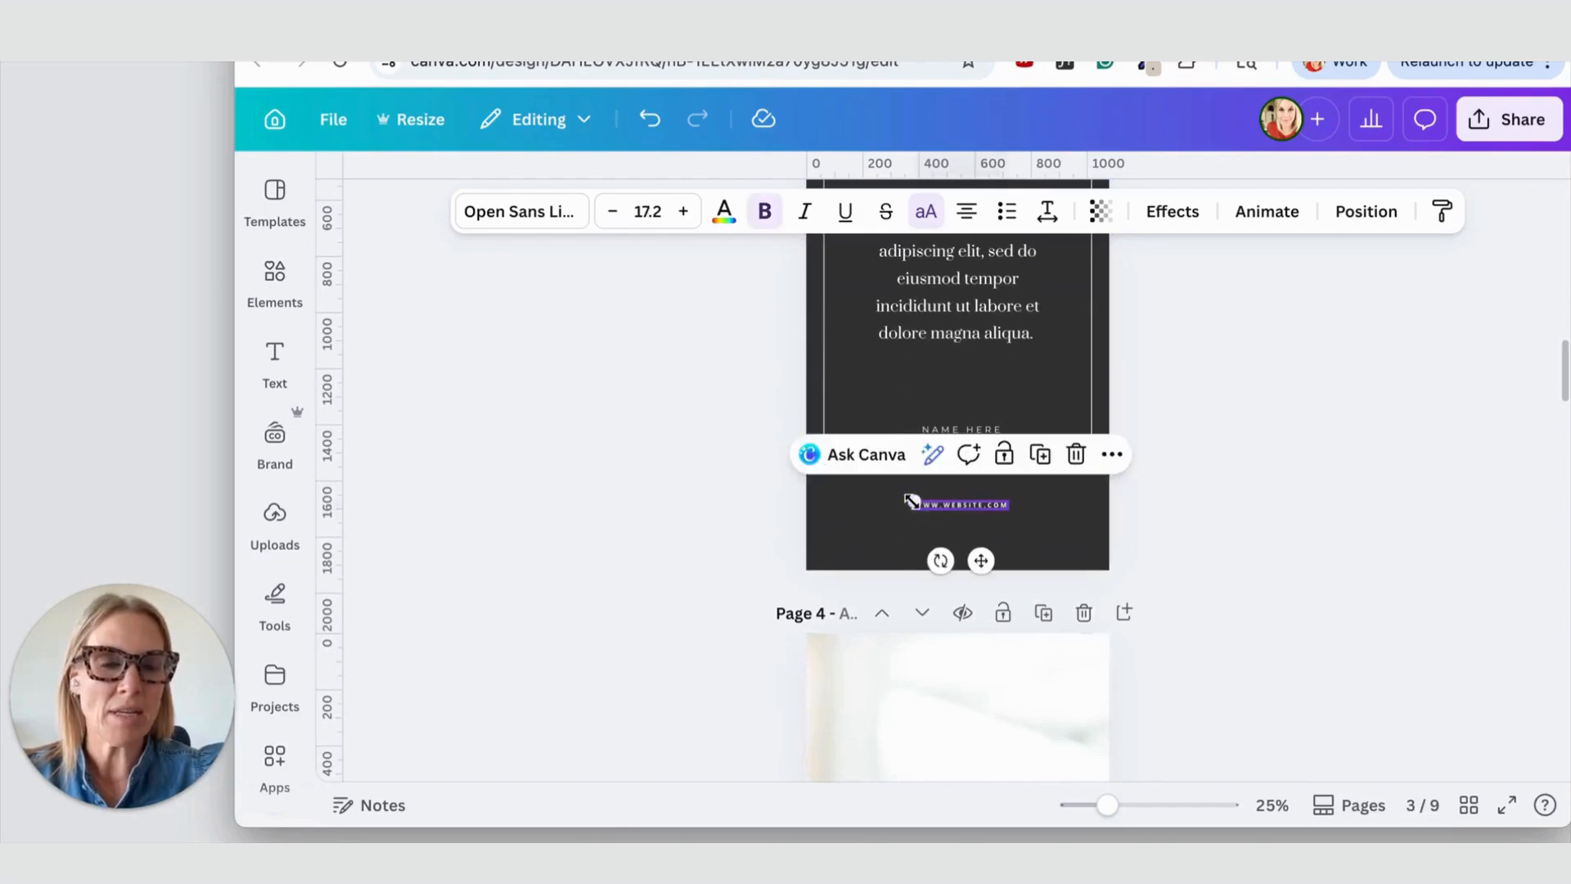
key("Delete")
key("ctrl+z")
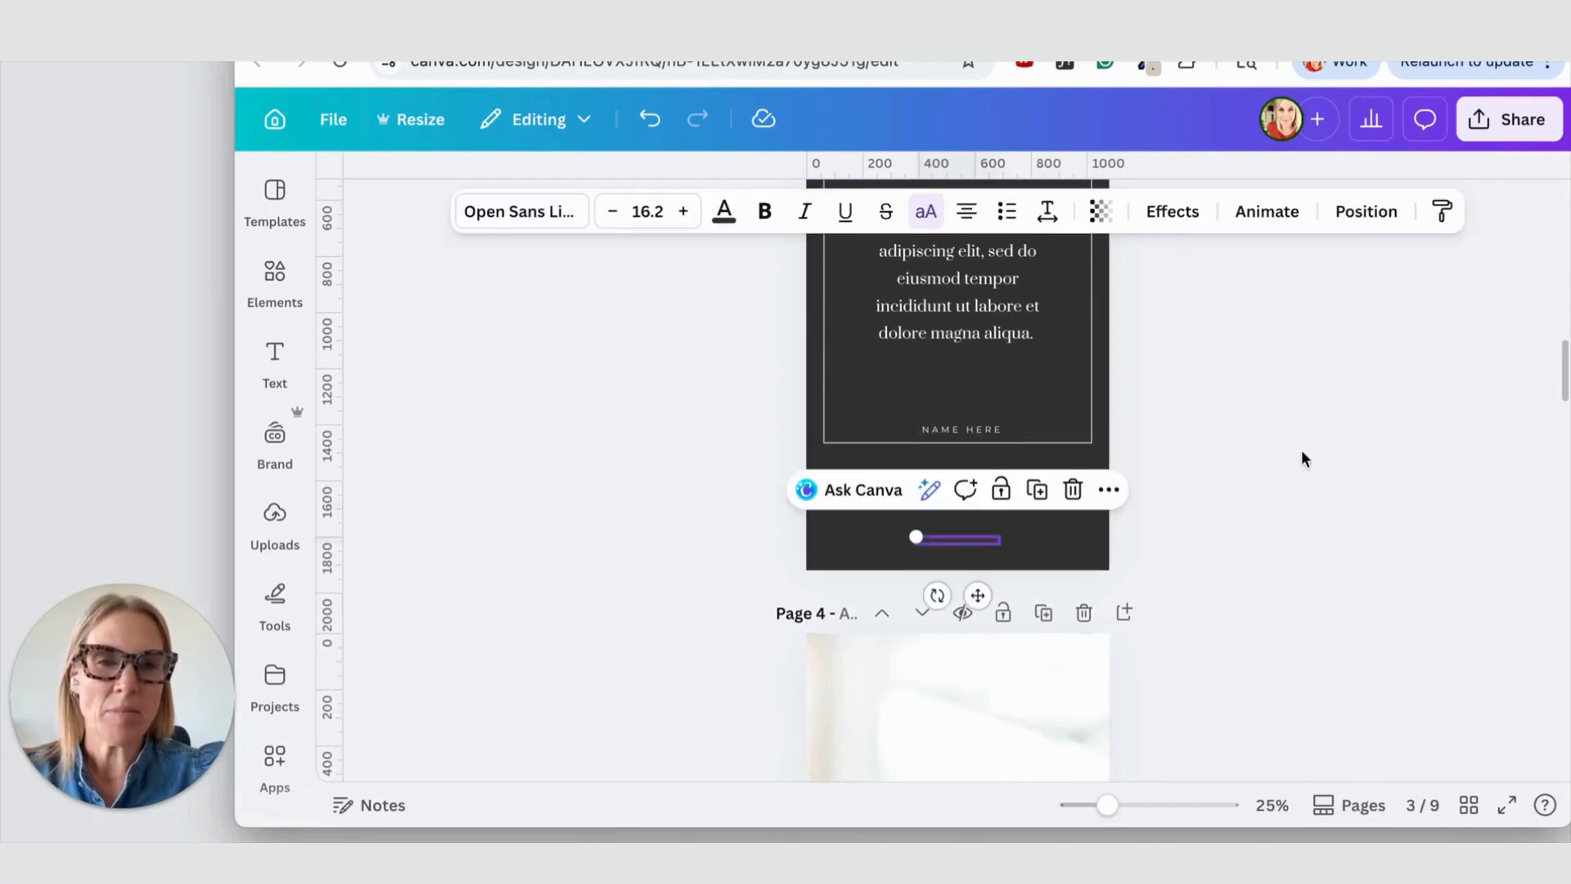
- Set the text color of the pasted website line on page 3 to white
left_click(723, 211)
left_click(354, 491)
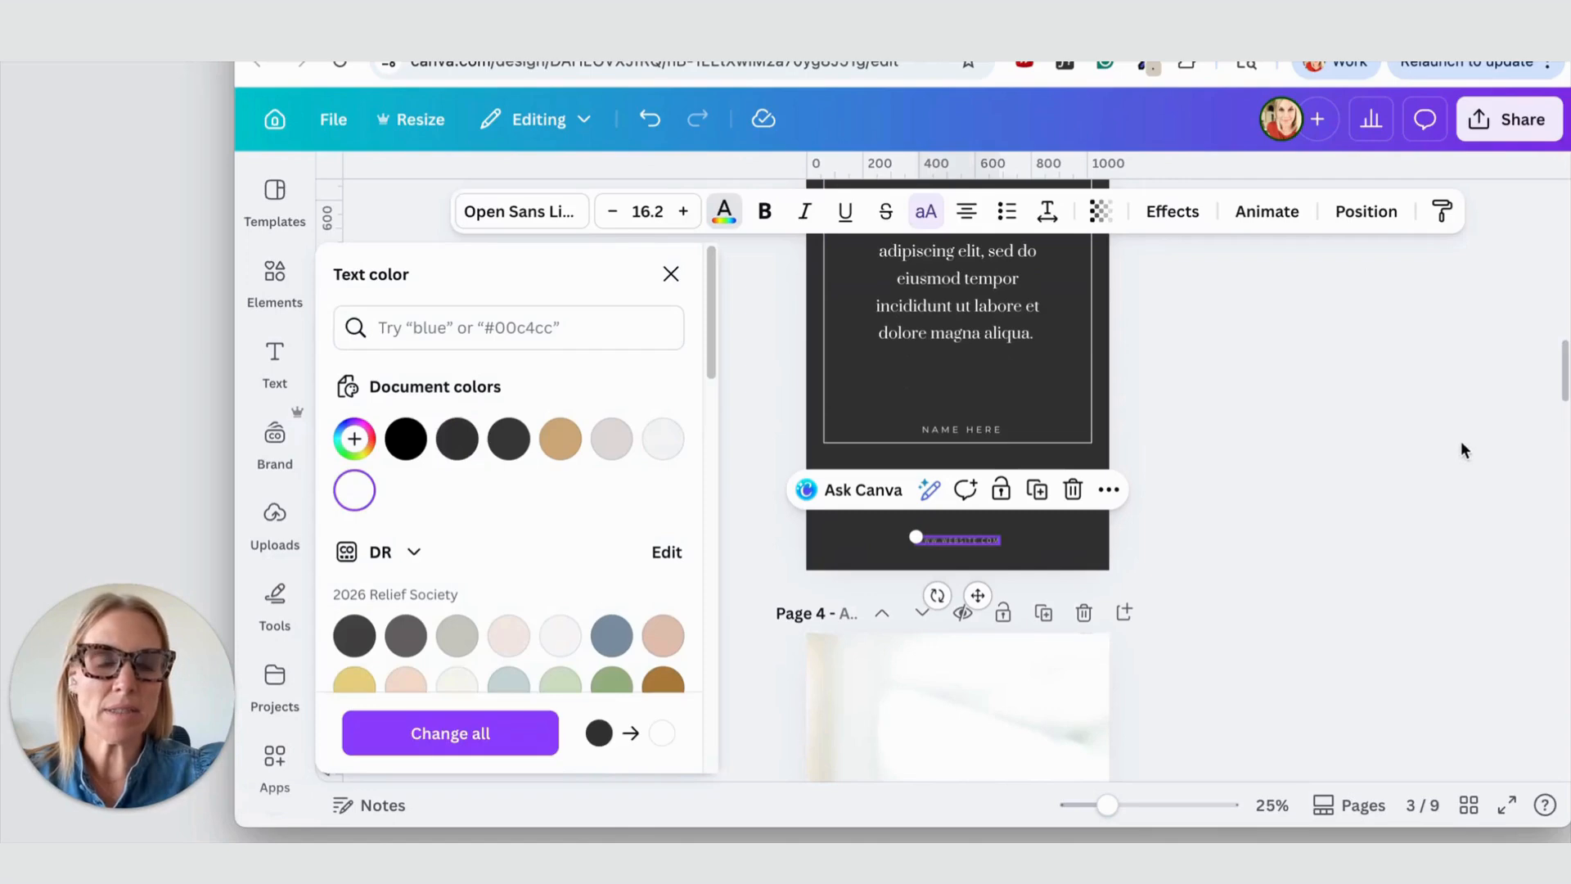
left_click(1462, 444)
- Move the "Your Announcement Here" heading and "Enrollment Now Open" label on page 1 down together
left_click_drag(1560, 371, 1560, 430)
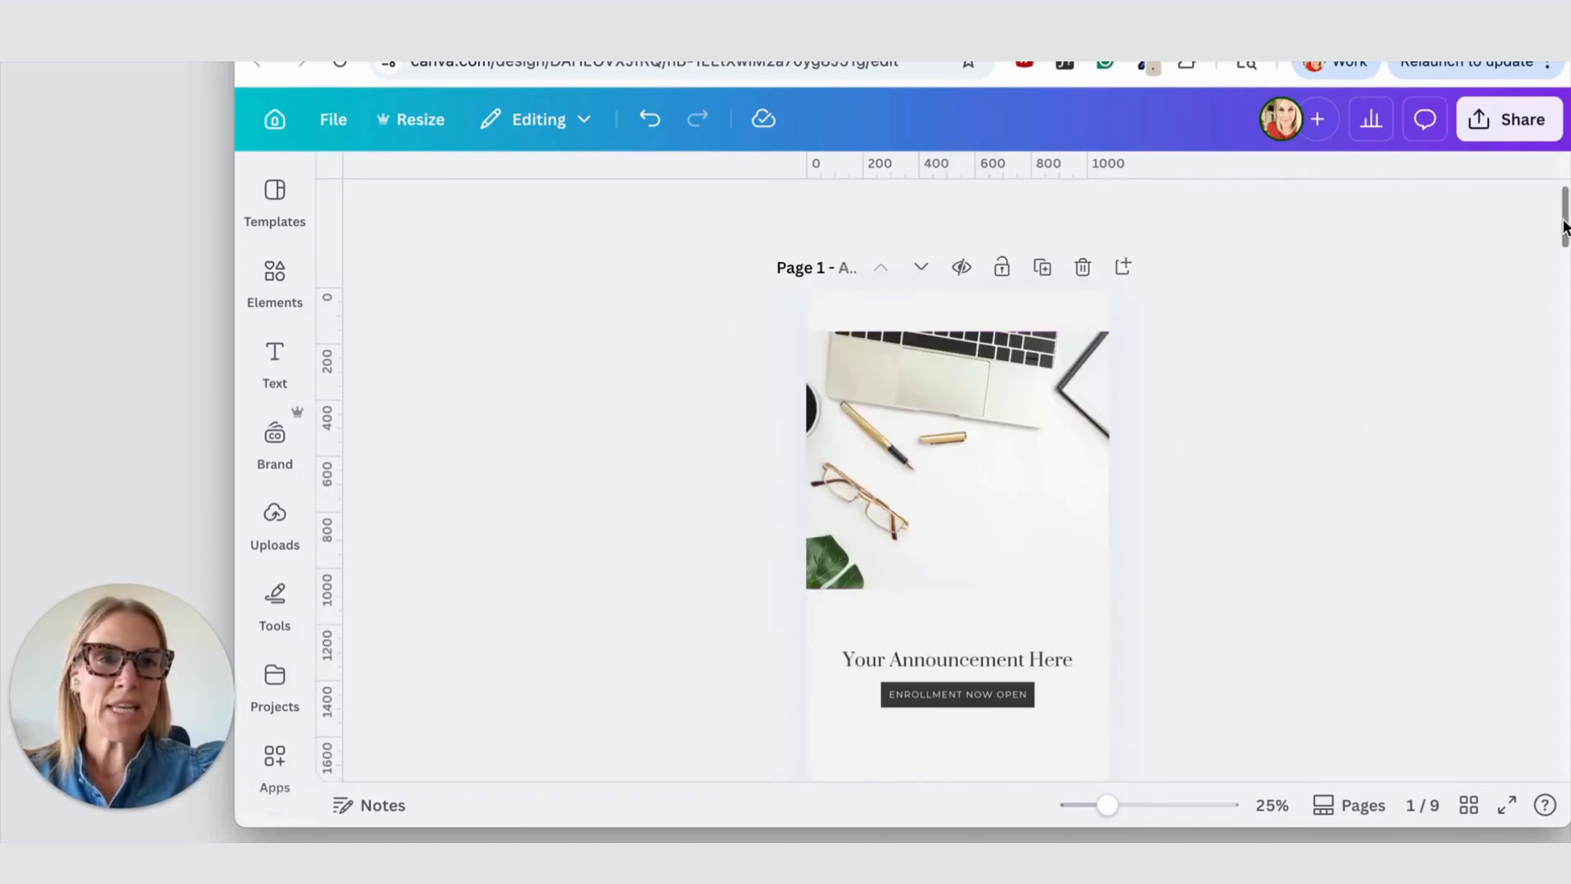
scroll(1564, 219, "down", 2)
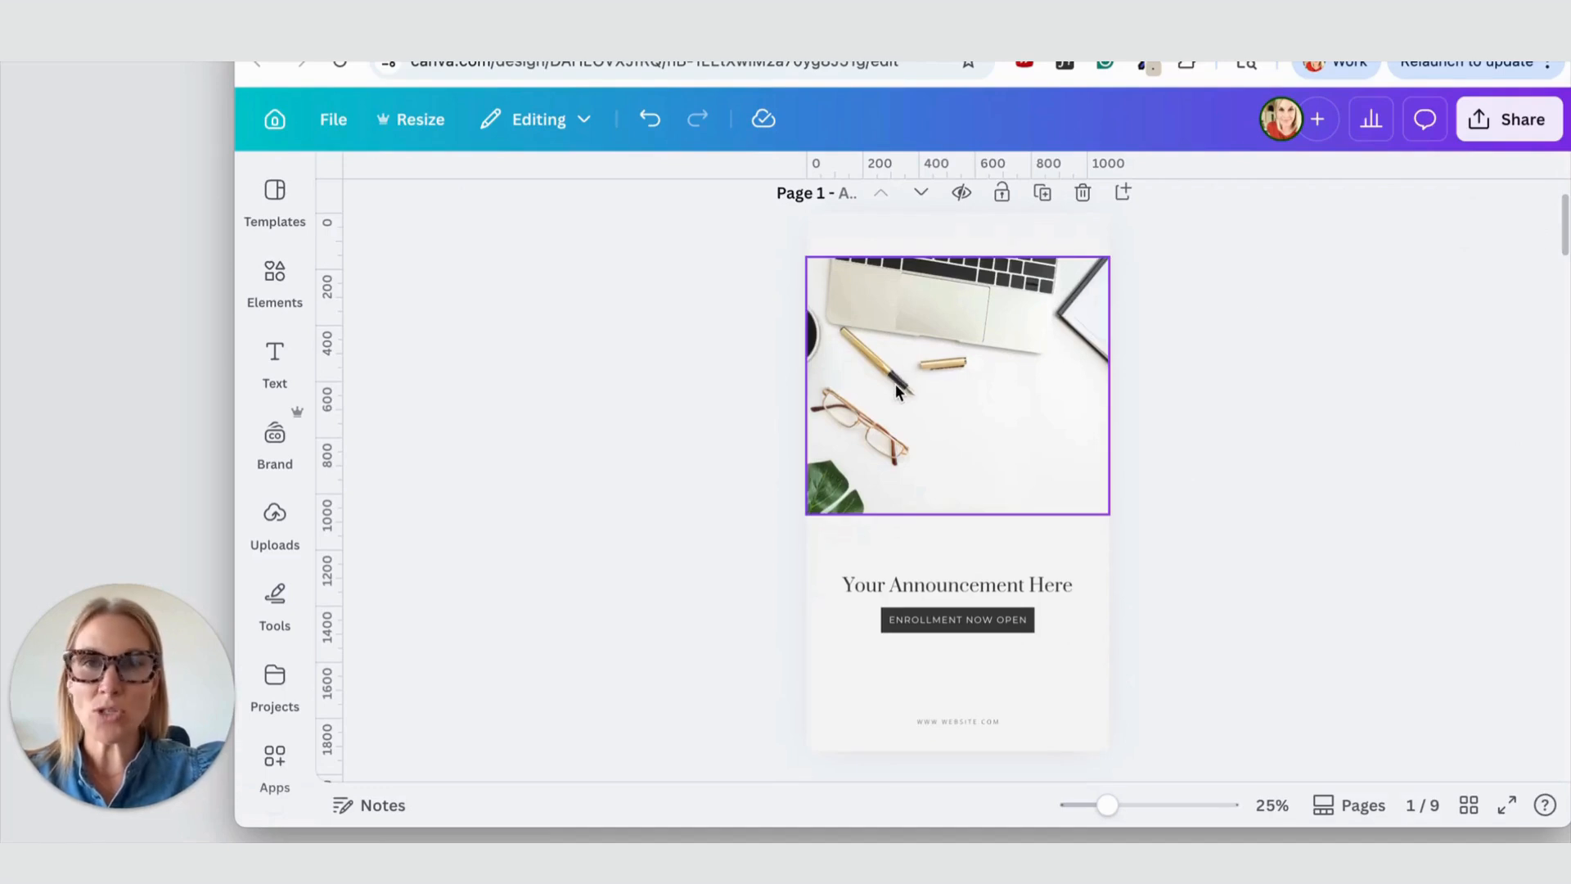
left_click(947, 460)
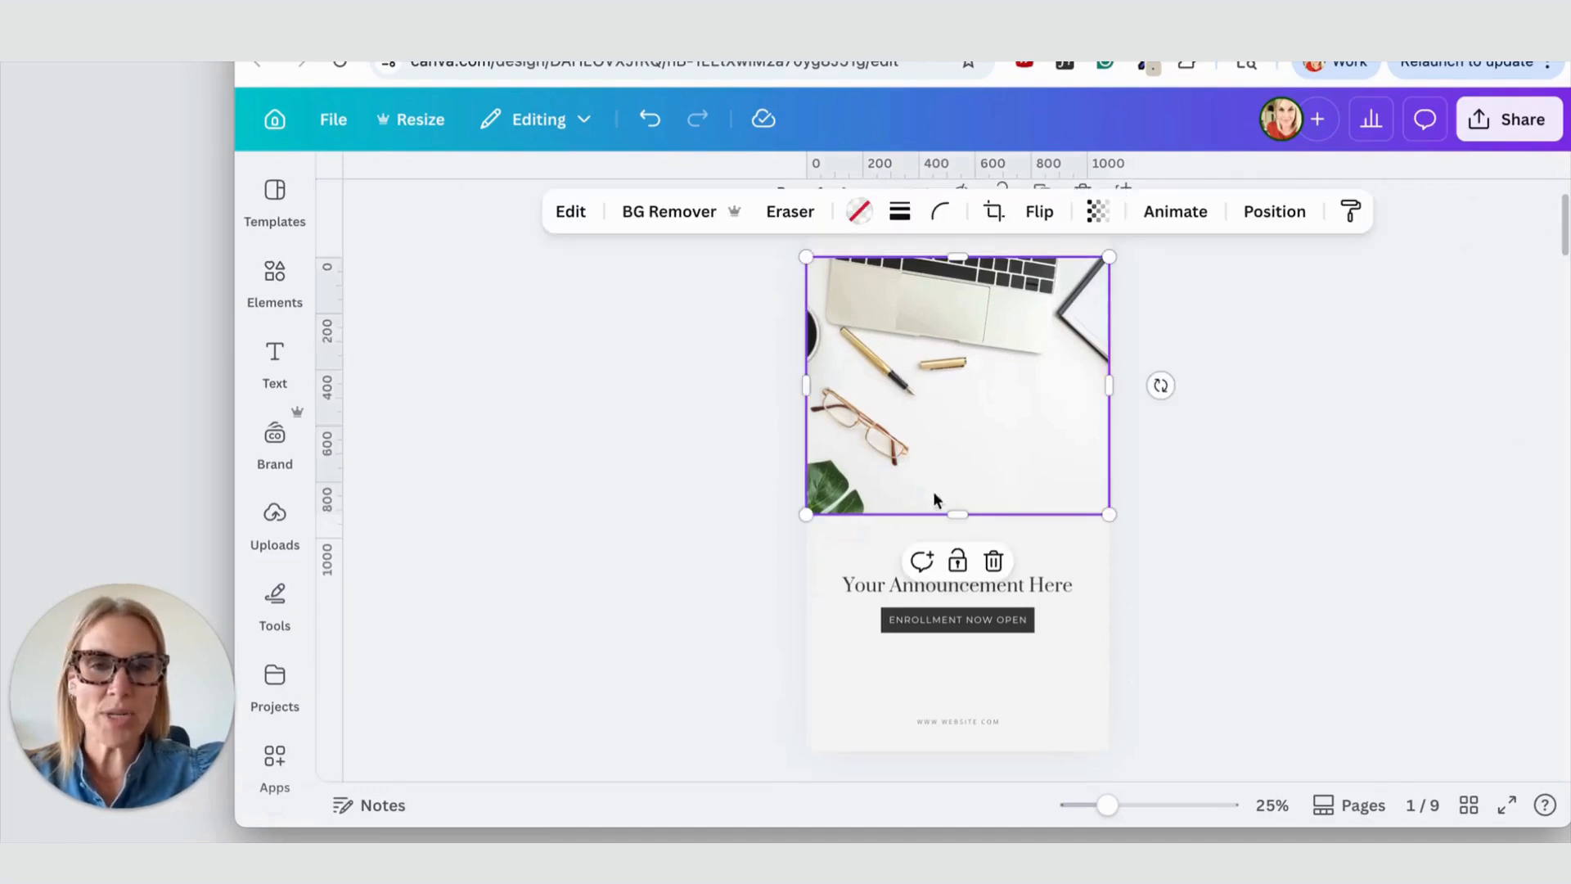
left_click(717, 578)
left_click(910, 587)
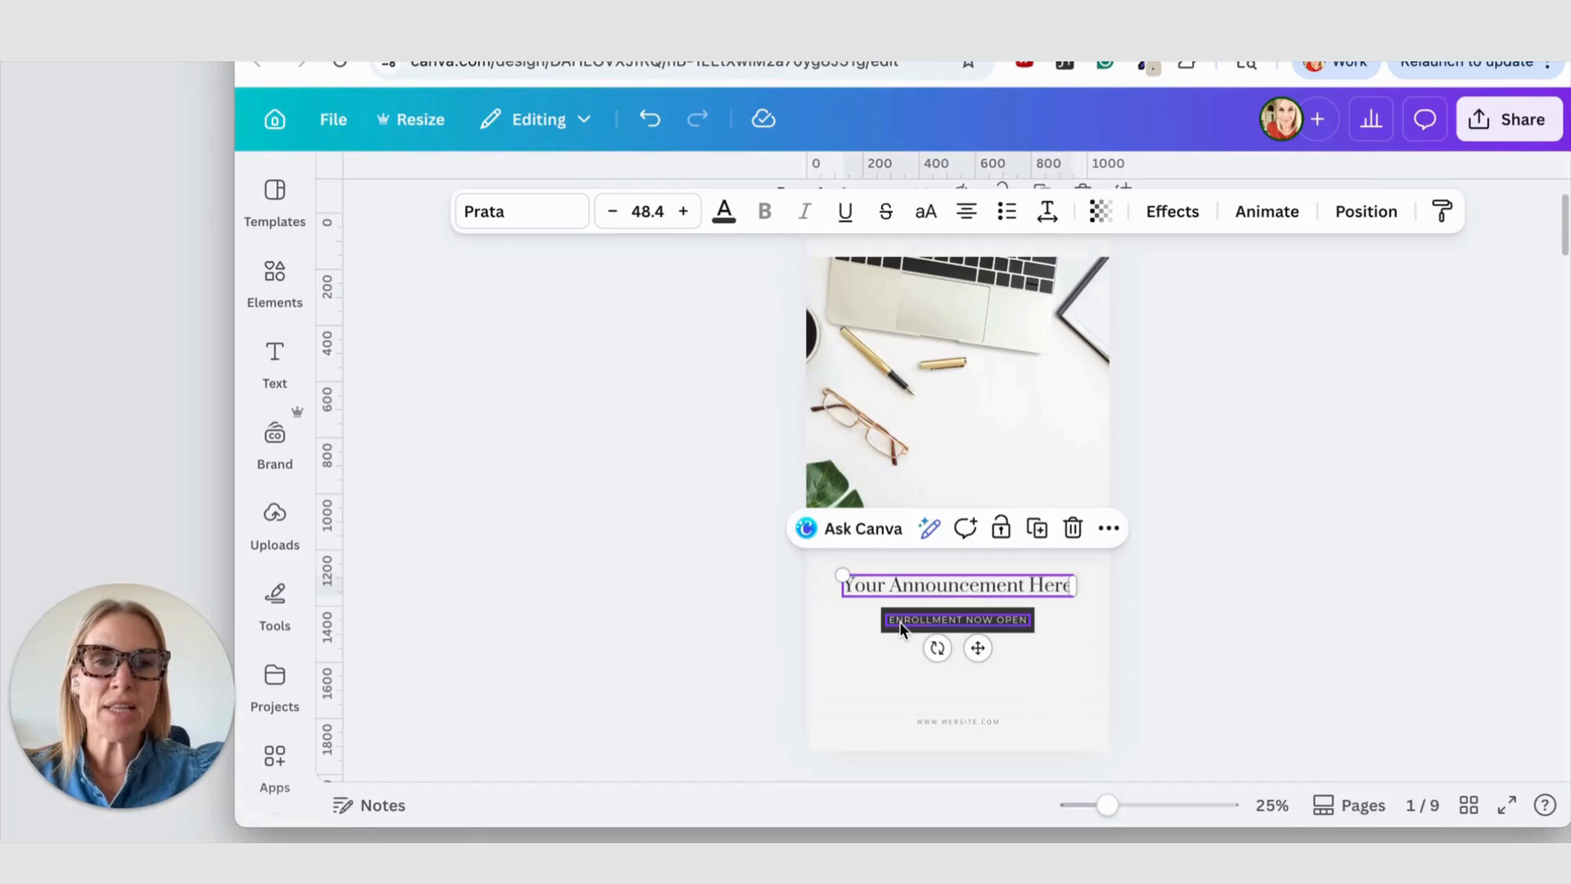
left_click(895, 626, "shift")
left_click_drag(907, 617, 911, 659)
- Extend the desk photo on page 1 down to just above the heading and shift its crop to include the coffee cup
left_click(886, 445)
left_click_drag(962, 514, 929, 603)
left_click(923, 591)
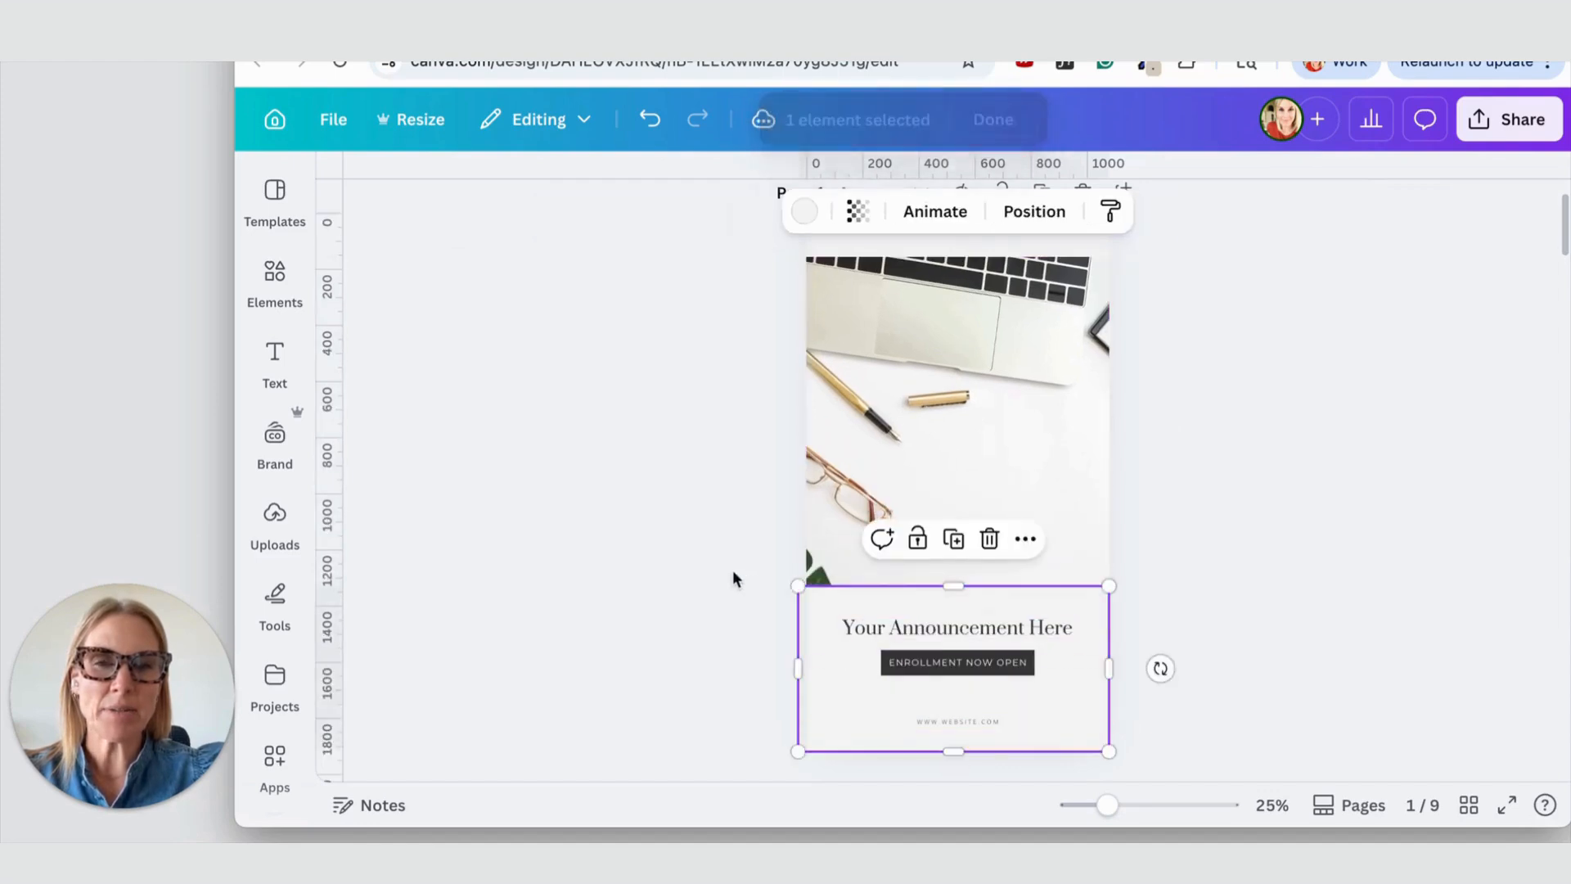
left_click(959, 445)
double_click(941, 423)
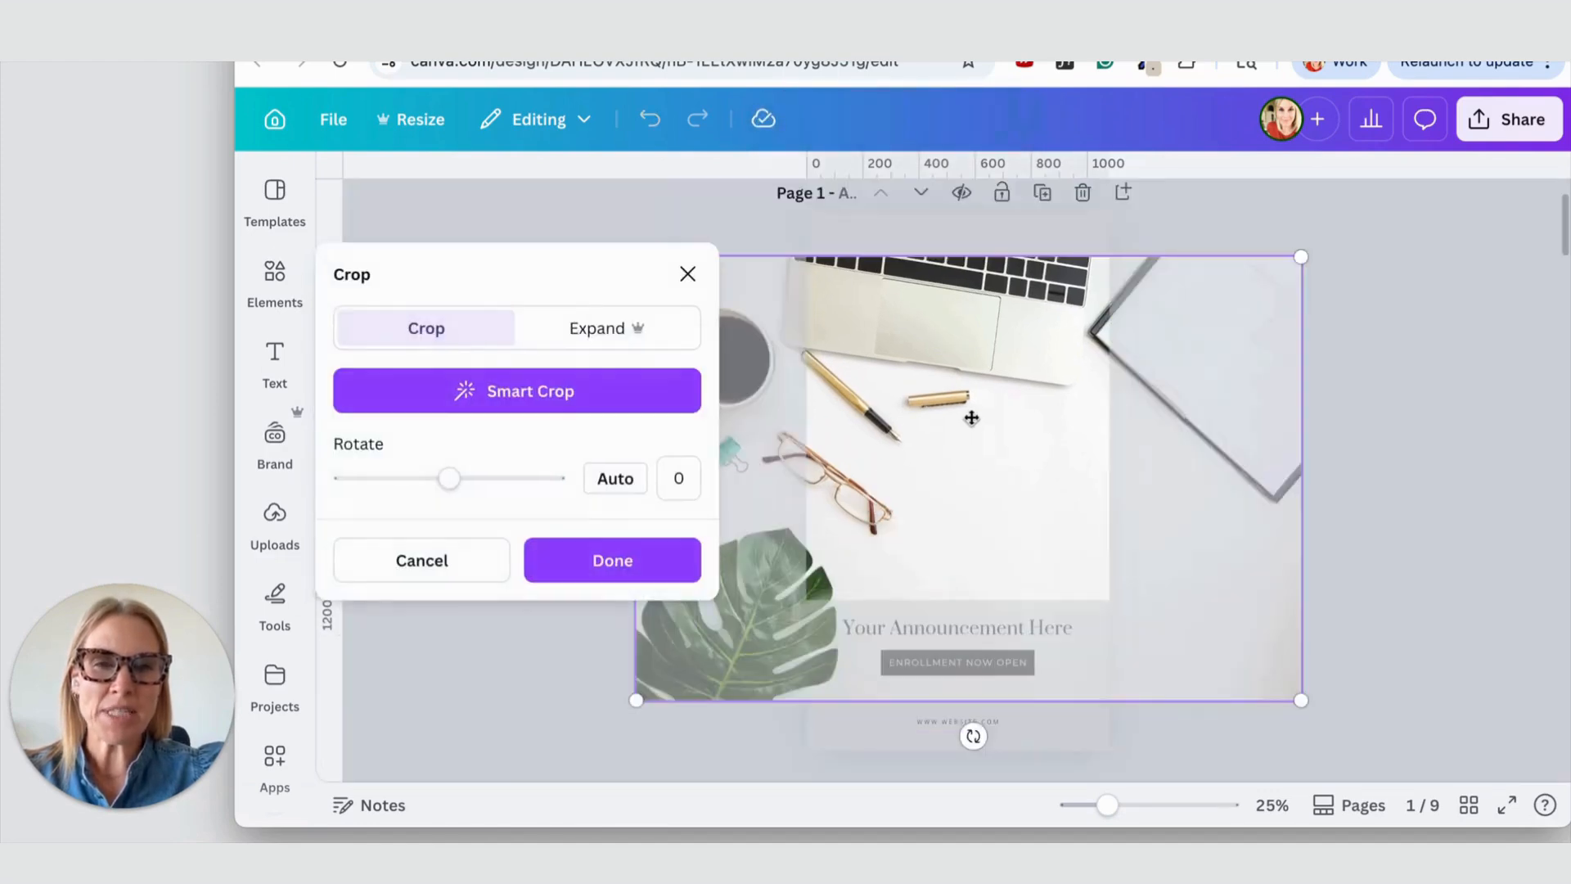
left_click_drag(1072, 453, 1077, 464)
left_click(1430, 449)
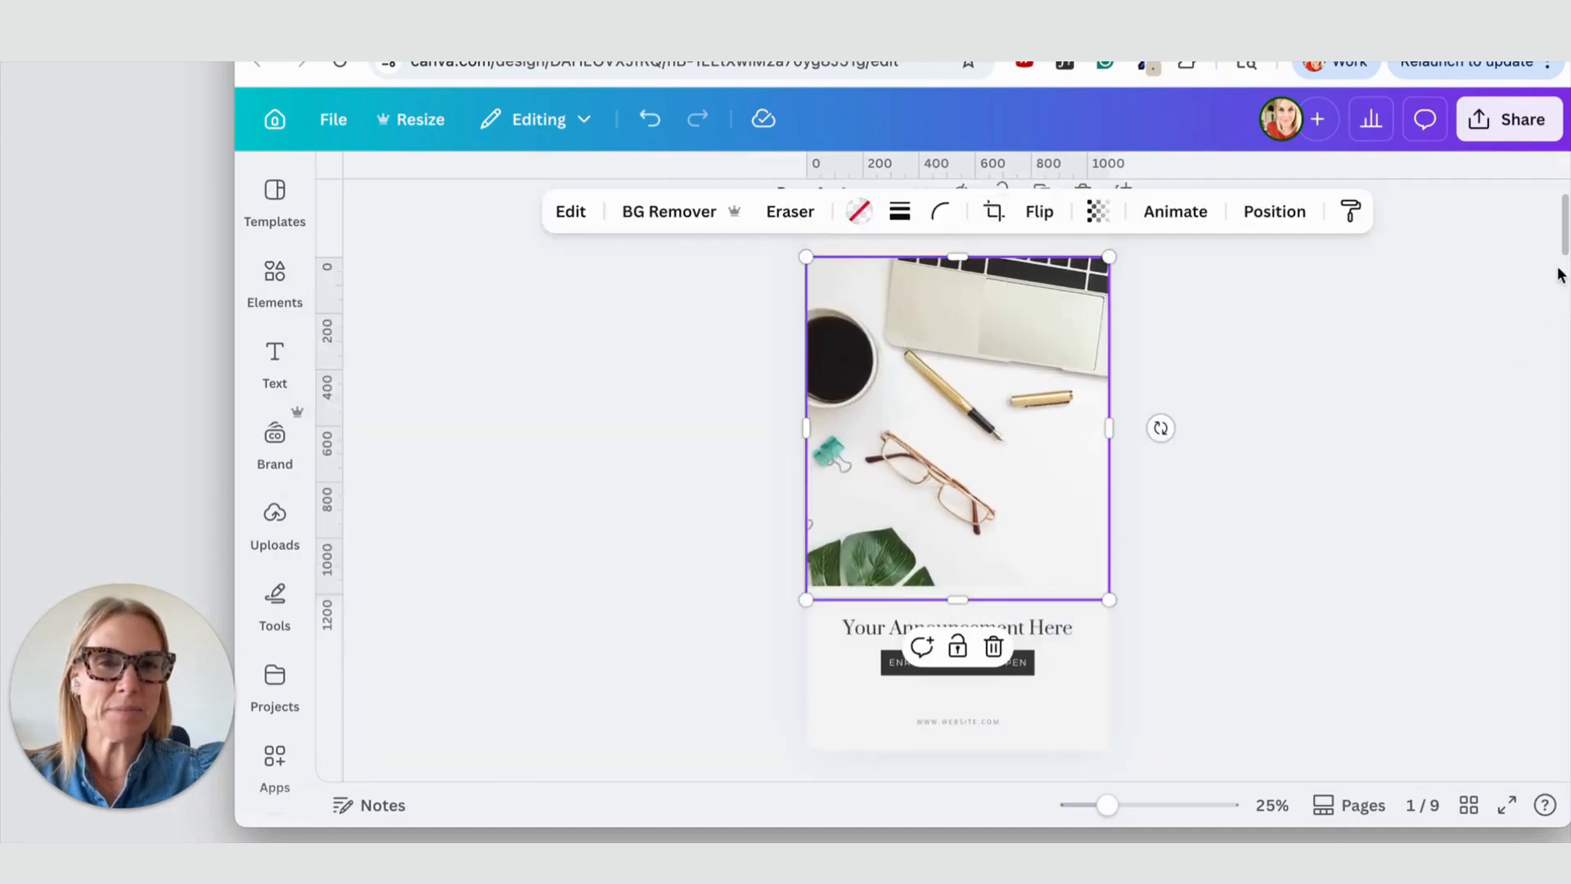
- Extend the white box on page 2 upward and downward to narrow the beige bands above and below it
scroll(962, 404, "down", 5)
left_click(962, 404)
left_click_drag(950, 398, 954, 331)
left_click_drag(949, 644, 957, 694)
- Select the profile photo, name, account name and quote text on page 2 and scale them up slightly together
left_click(687, 512)
left_click_drag(713, 462, 949, 566)
mouse_move(1067, 458)
left_mouse_down()
mouse_move(1009, 498)
mouse_move(1078, 456)
left_mouse_up()
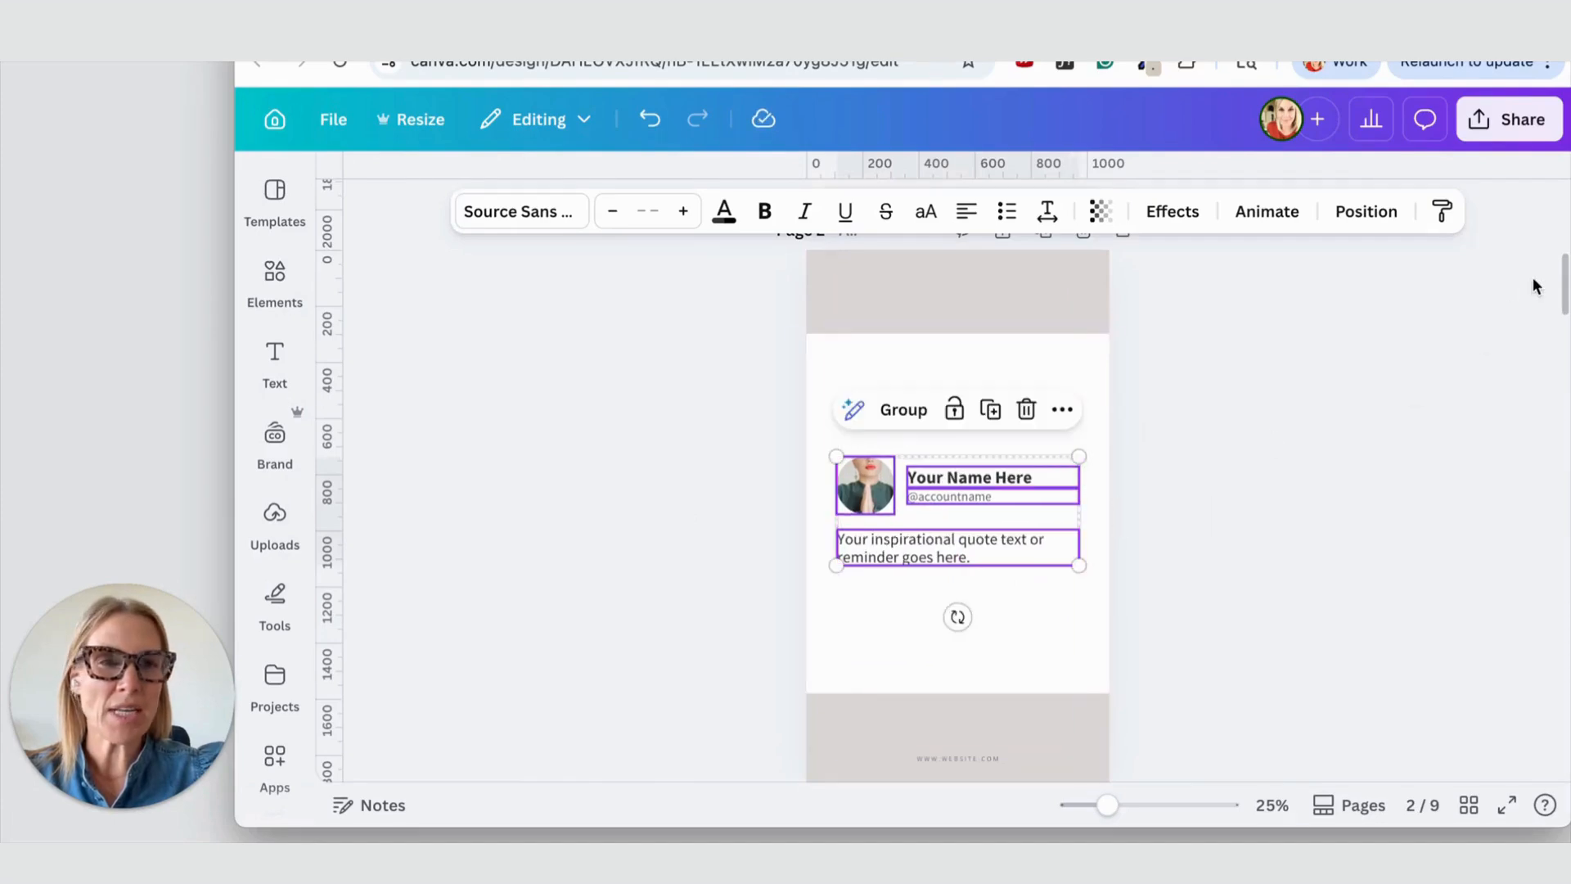
- Stretch the thin border frame on page 3 upward and down to just above the website line
left_click_drag(1563, 284, 1564, 341)
left_click(985, 304)
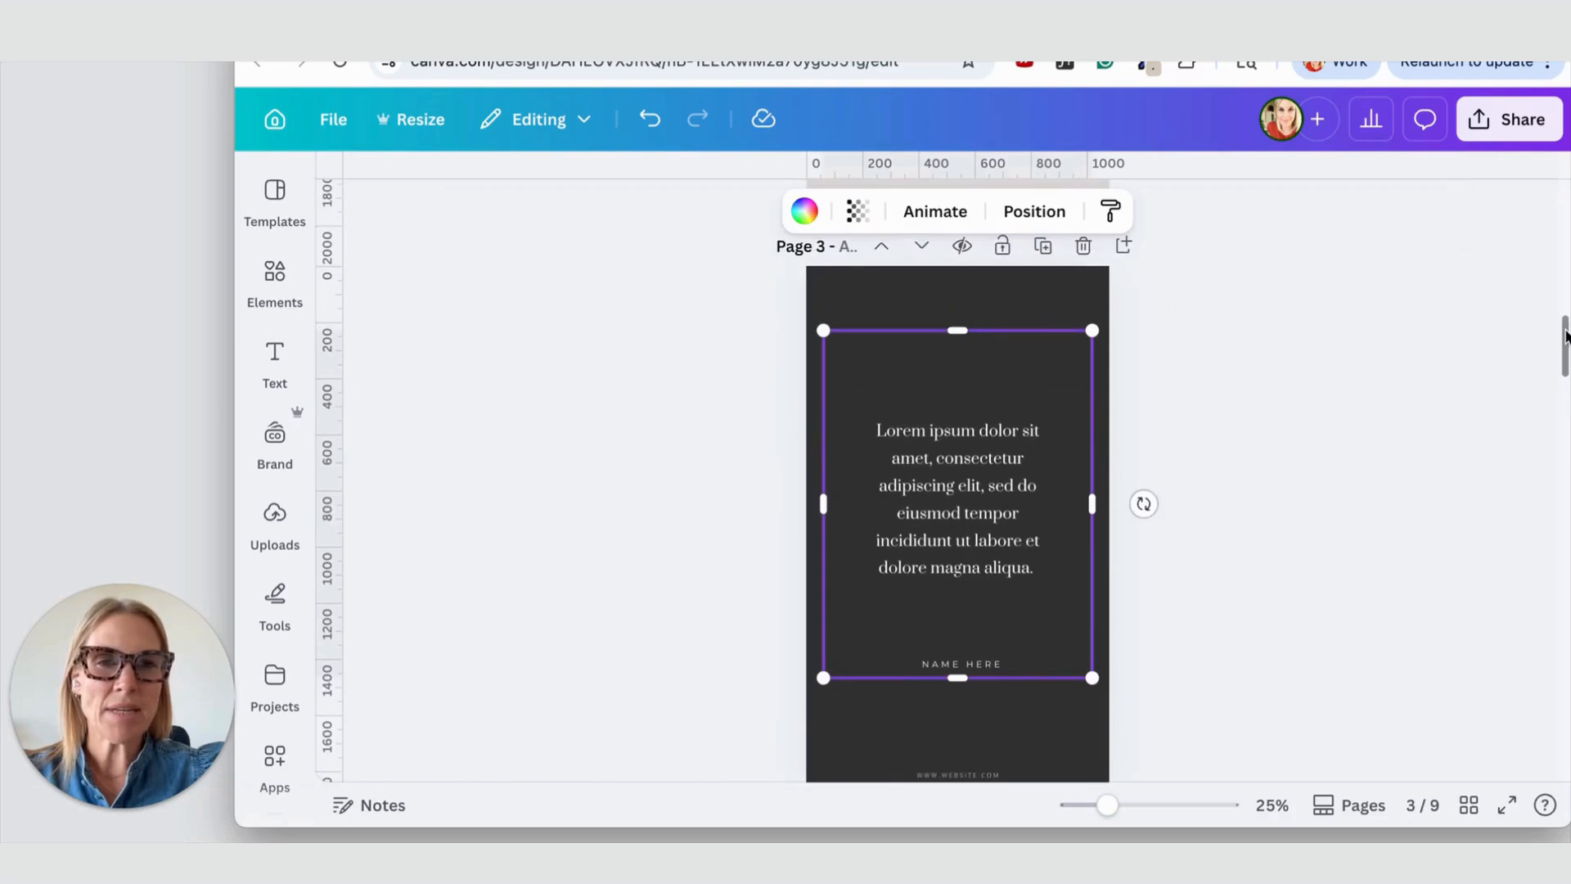
left_click_drag(955, 328, 954, 296)
left_click_drag(1563, 342, 1558, 354)
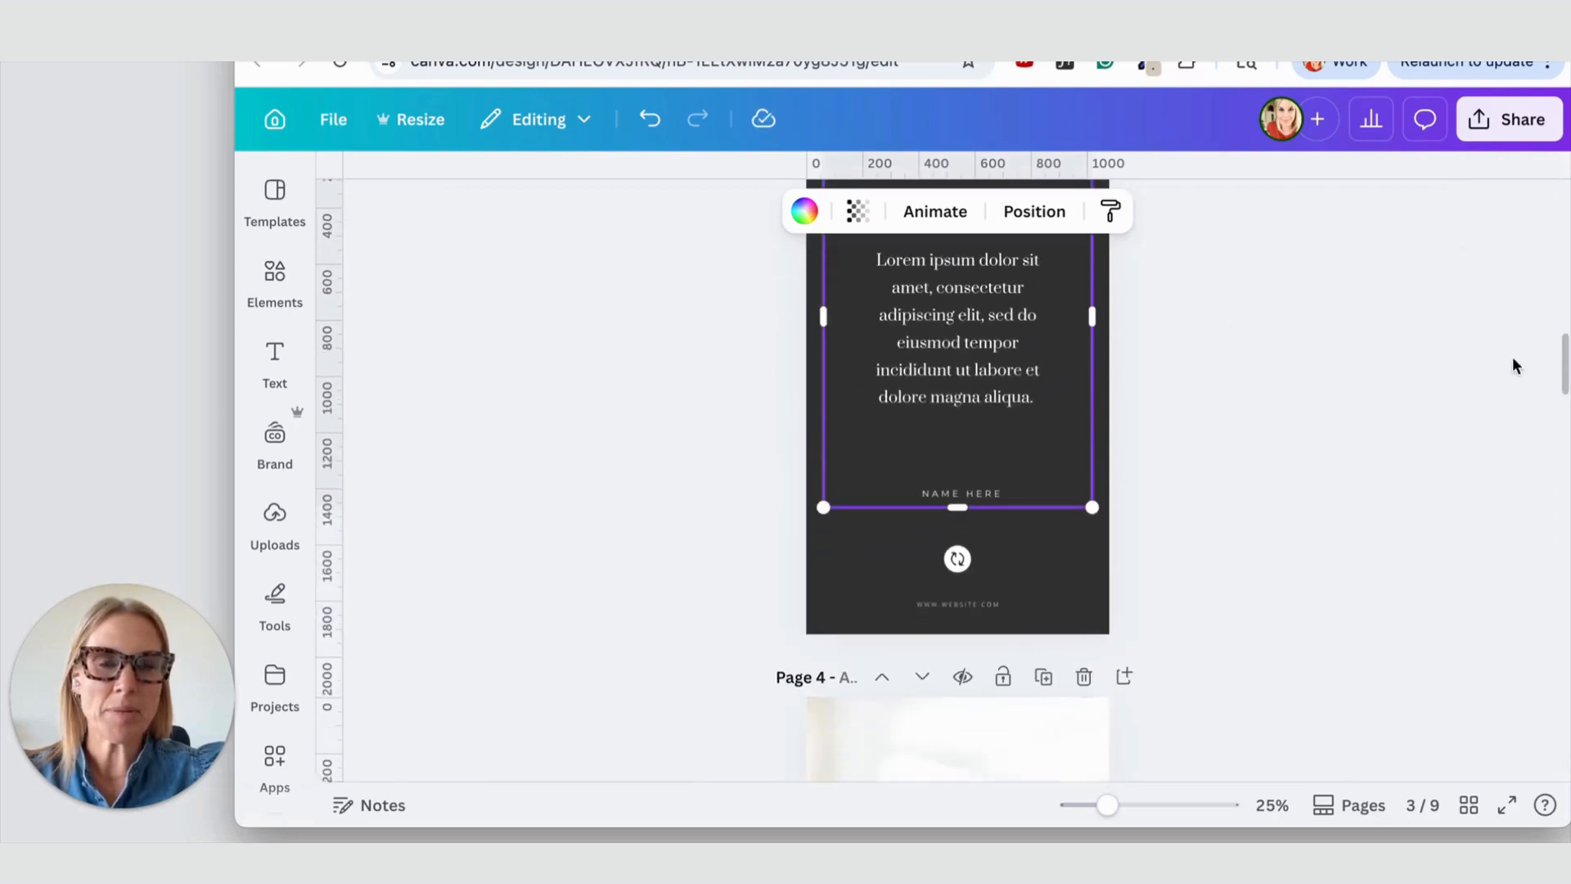
left_click_drag(957, 507, 949, 582)
- Extend the dark header band on page 5 up to the top edge of the page
scroll(1563, 362, "up", 1)
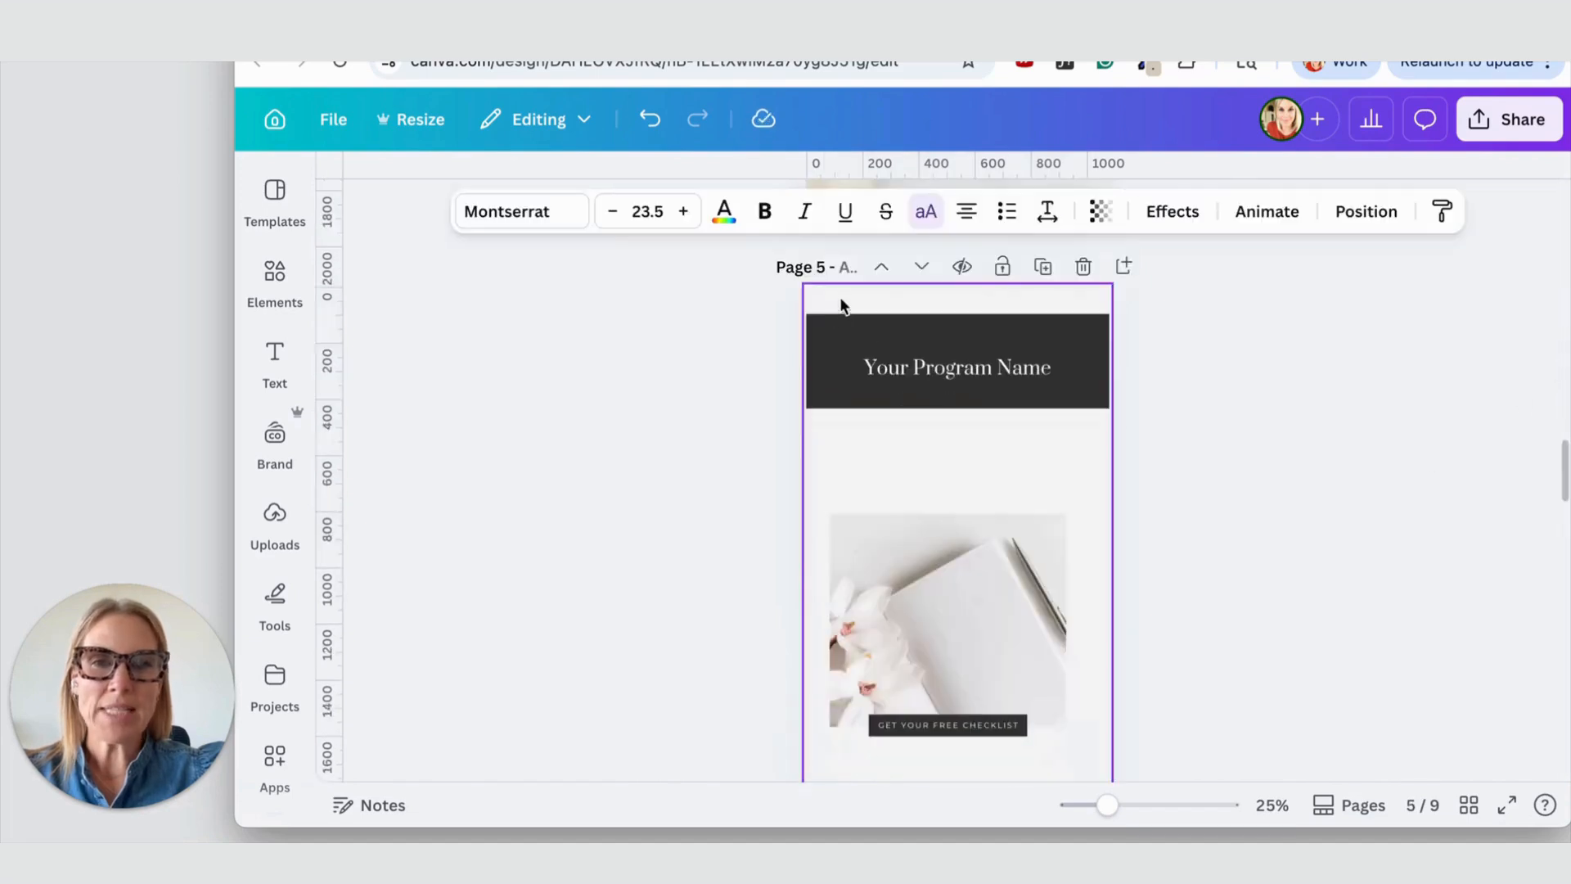
left_click(837, 333)
left_click_drag(961, 316, 957, 287)
left_click(775, 396)
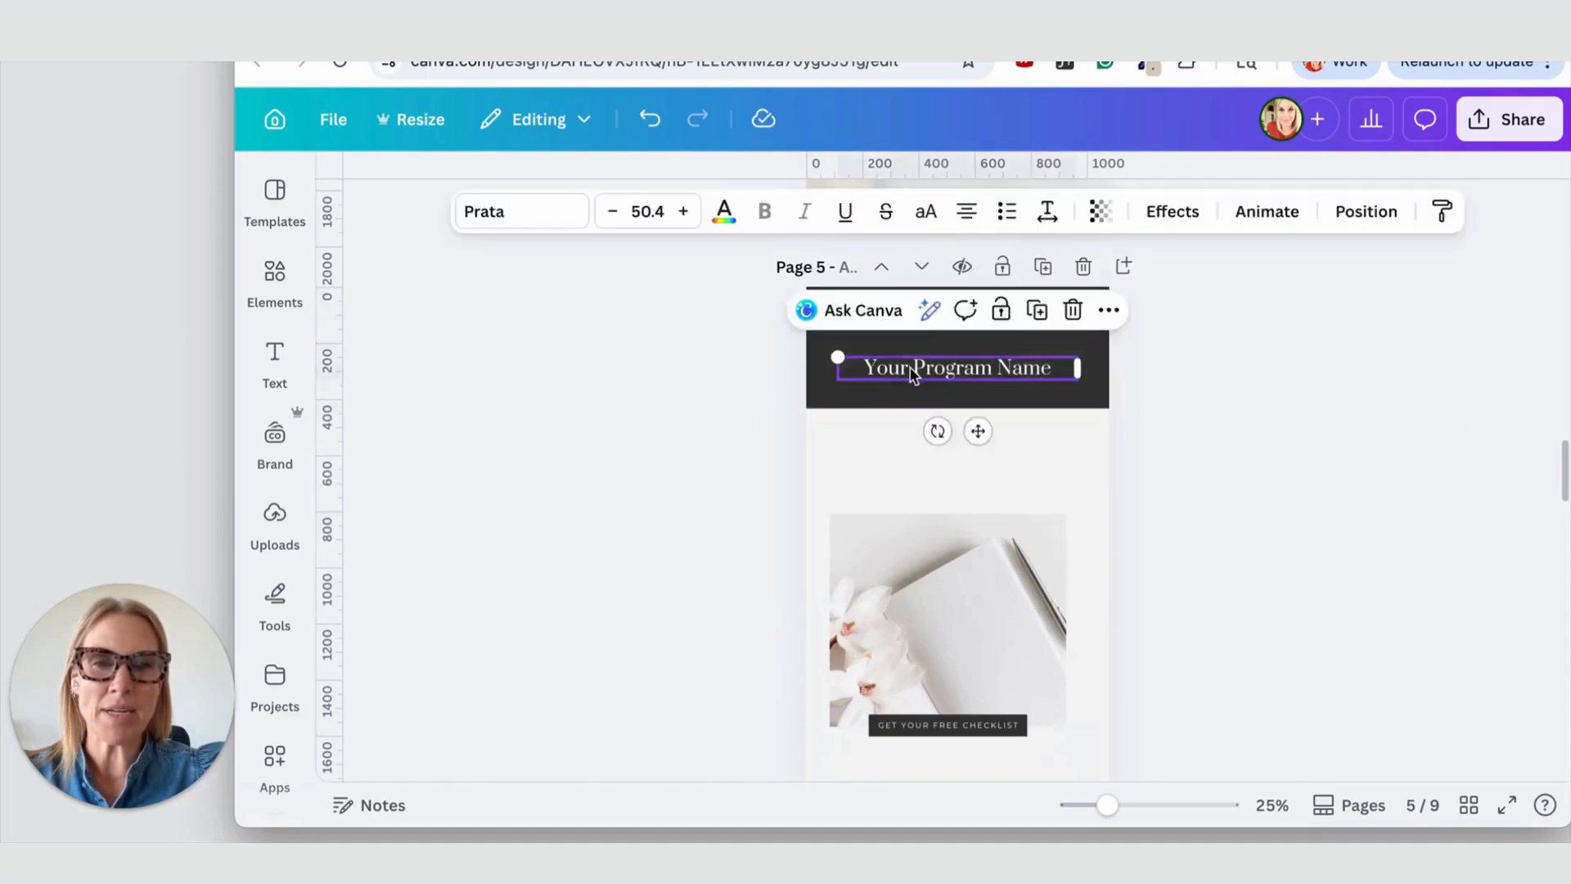
- Center the notebook photo on page 5, widen it slightly and extend it up toward the dark header band
scroll(1563, 456, "down", 2)
left_click(908, 403)
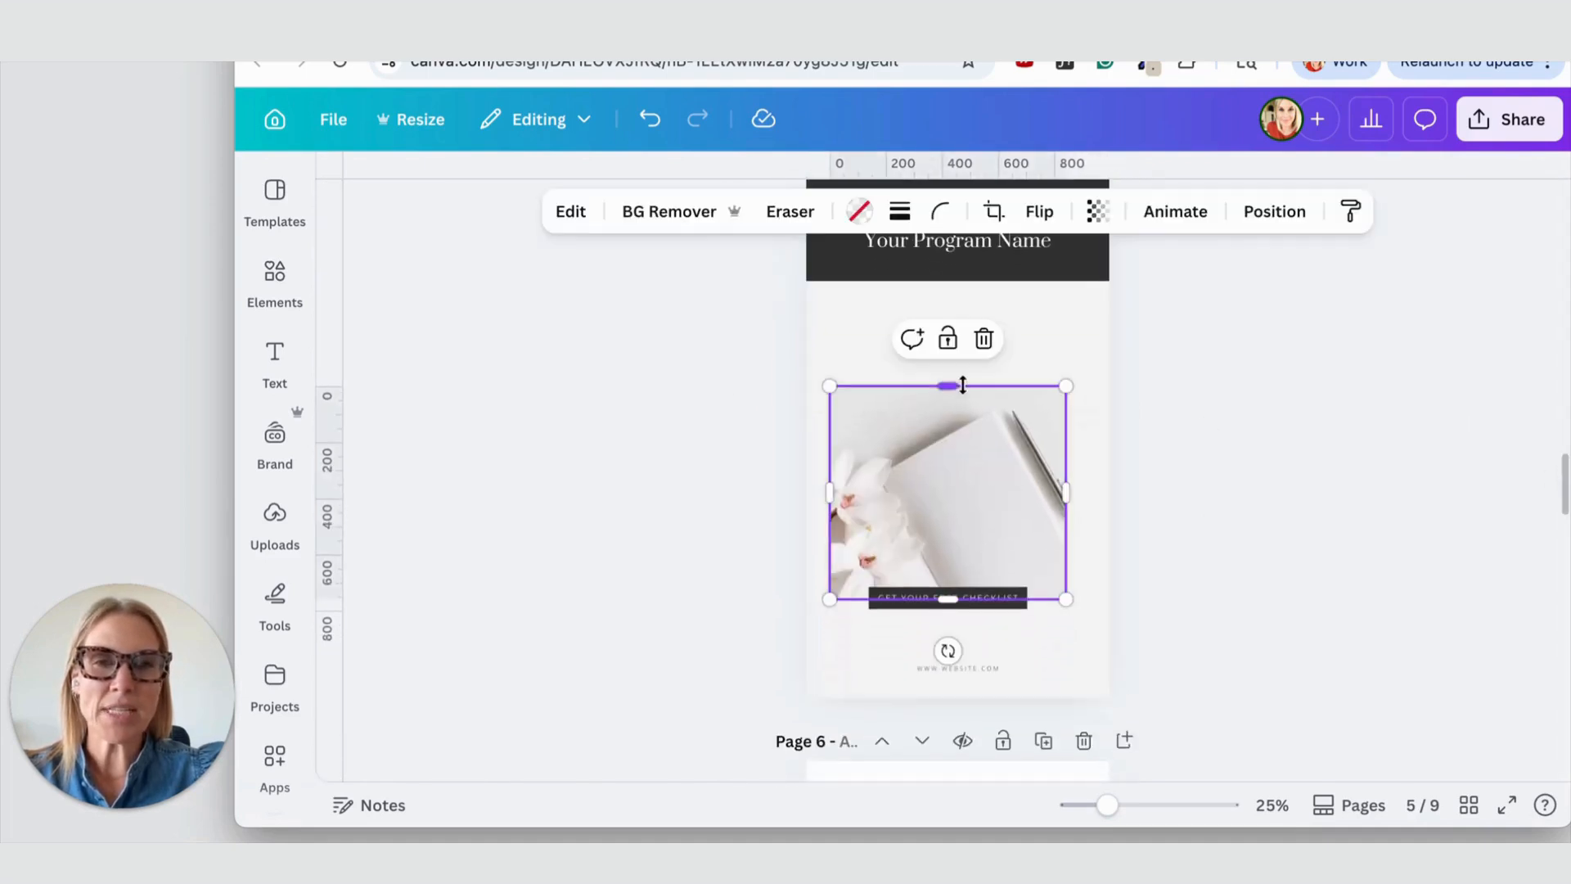
left_click_drag(897, 469, 896, 466)
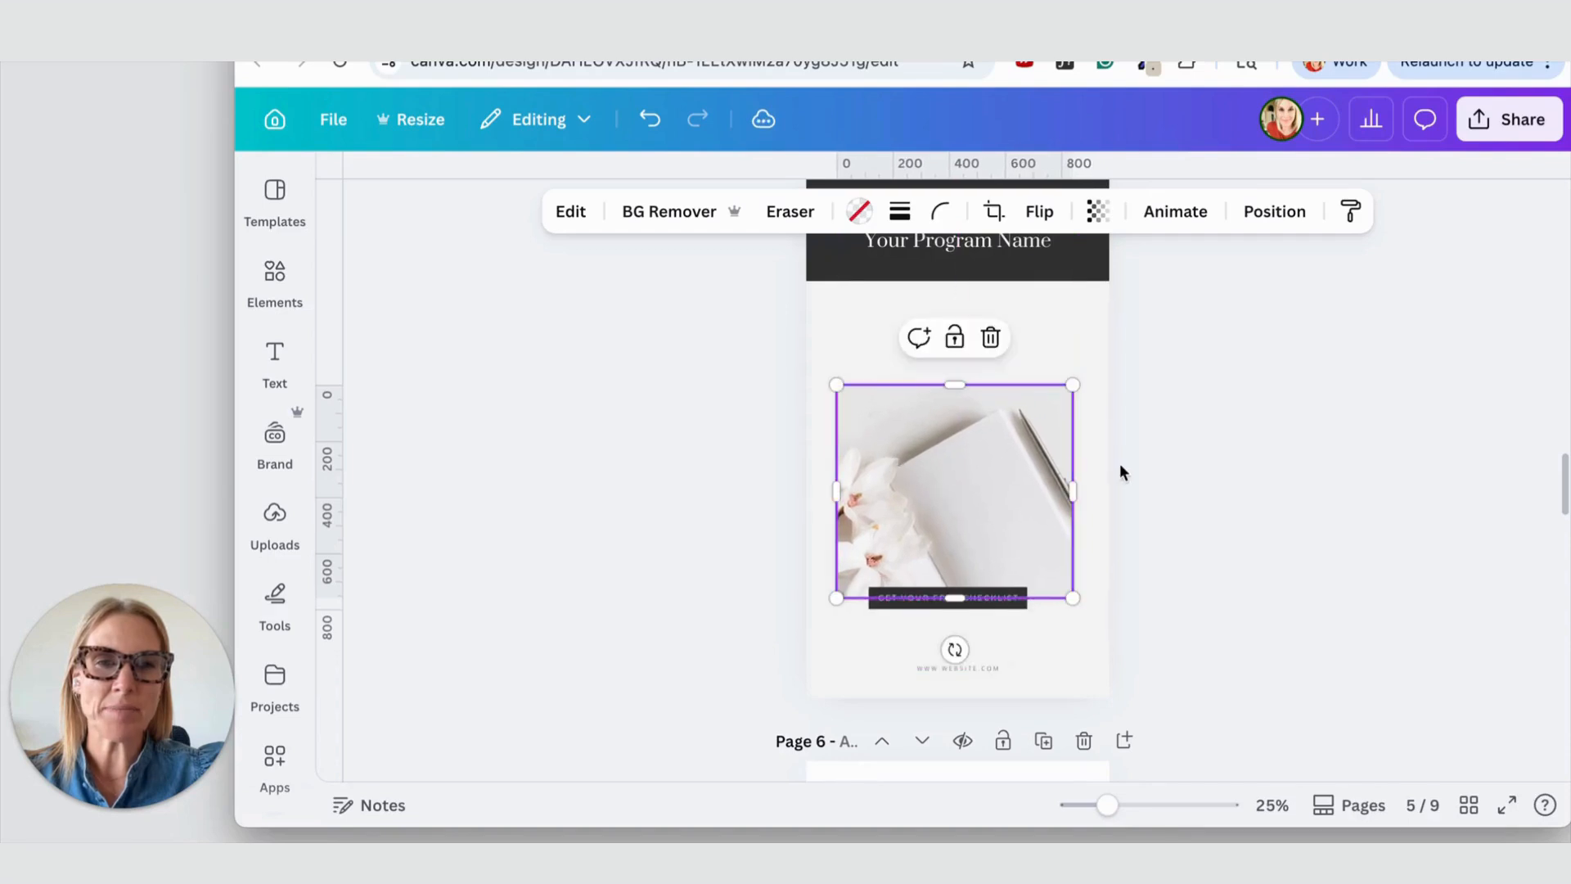
left_click_drag(1077, 488, 1079, 490)
left_click_drag(957, 384, 957, 312)
- Shift the notebook photo on page 5 to the right within its crop to show more of the flowers
double_click(911, 430)
left_click_drag(910, 432, 969, 434)
left_click(741, 678)
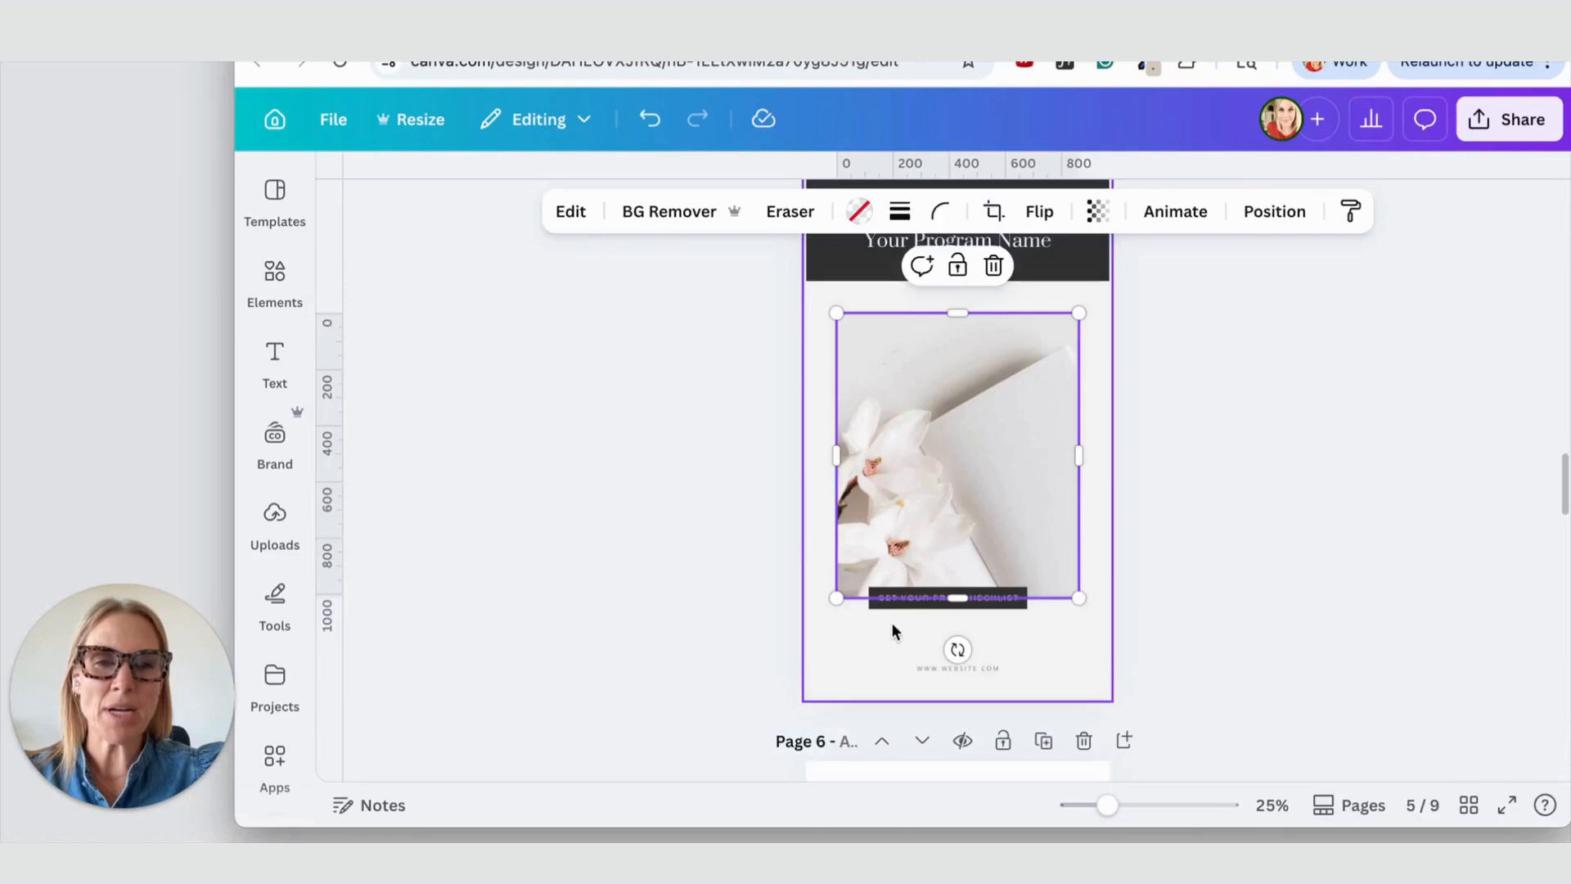
left_click(885, 676)
- Stretch the black-bordered quote image on page 6 to fill more of the page height
scroll(916, 523, "down", 5)
left_click(967, 349)
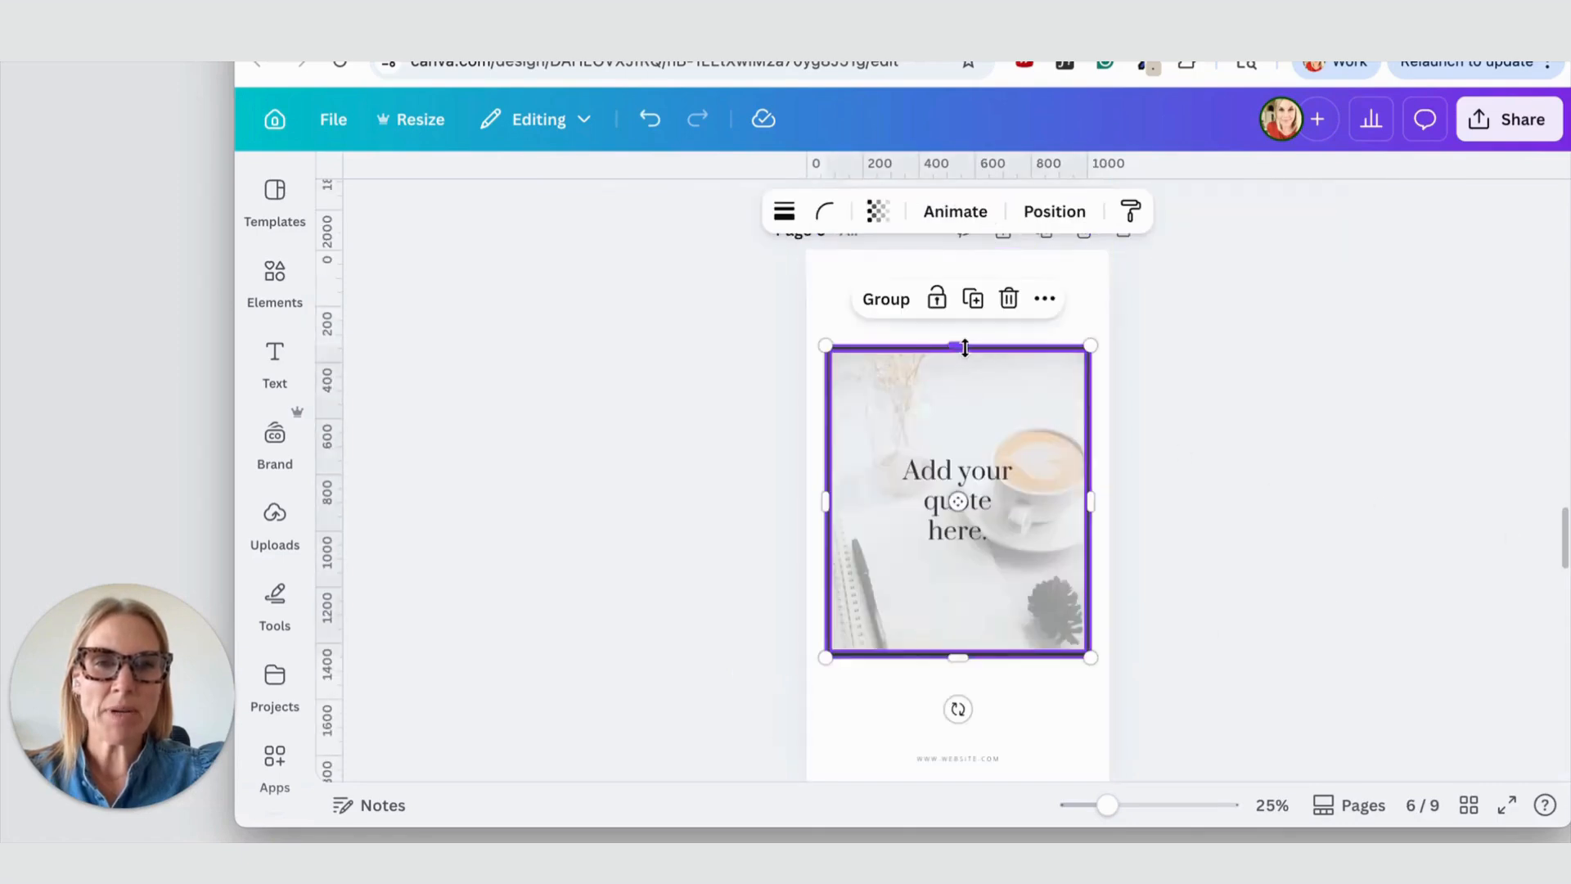
left_click_drag(962, 348, 957, 292)
left_click_drag(954, 347, 959, 374)
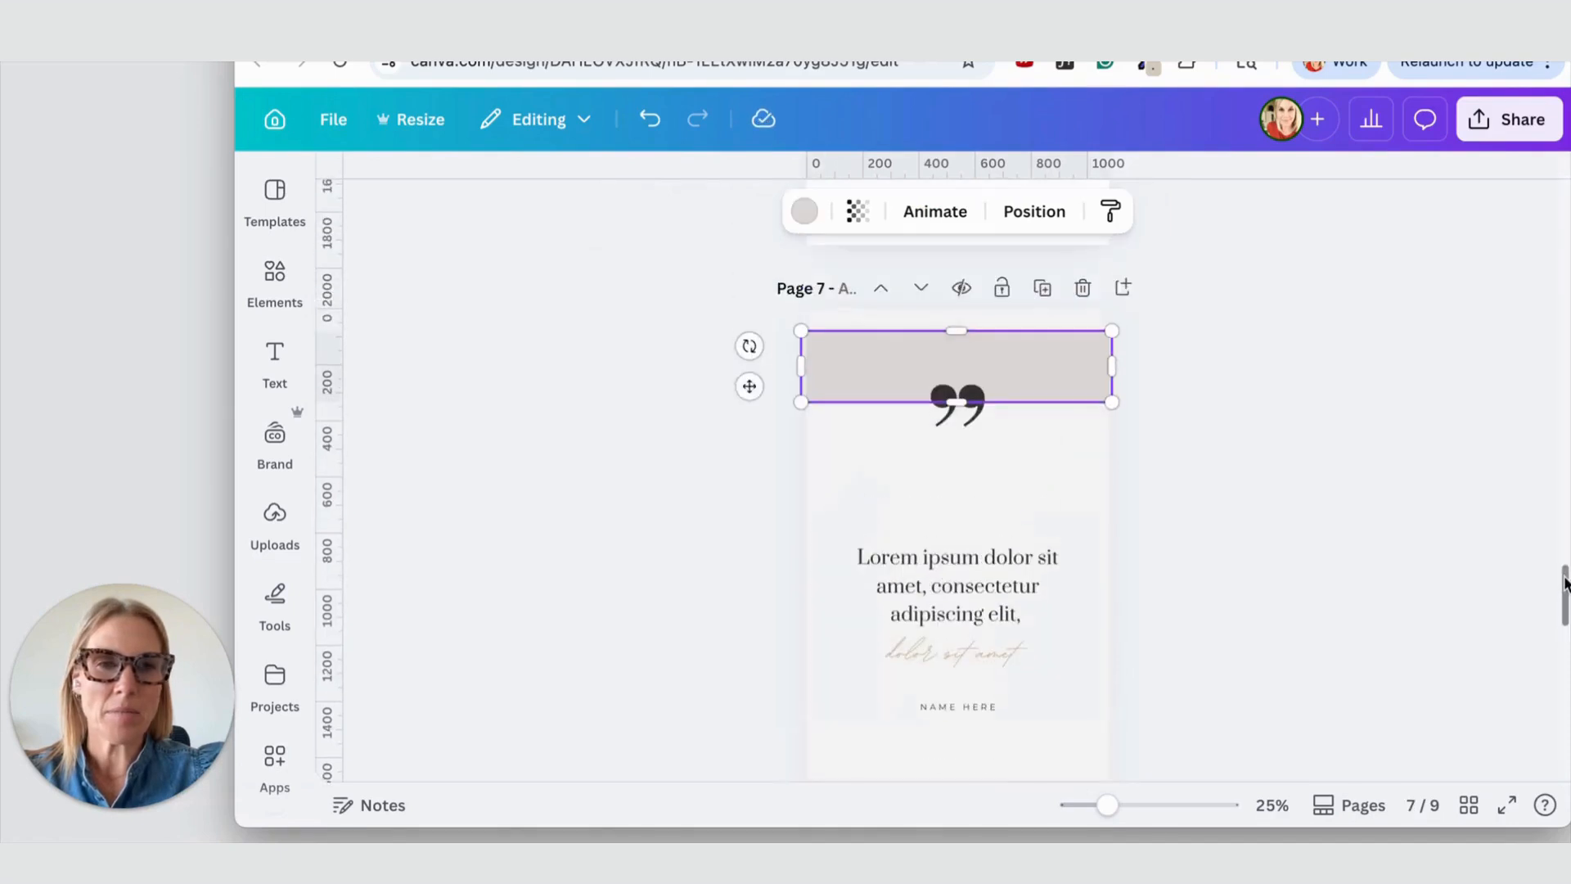
- Extend the beige band on page 7 to the page top and farther down, and move the quotation mark onto its lower edge
left_click_drag(956, 331, 956, 308)
left_click_drag(956, 402, 956, 471)
left_click(961, 409)
left_click_drag(961, 409, 960, 470)
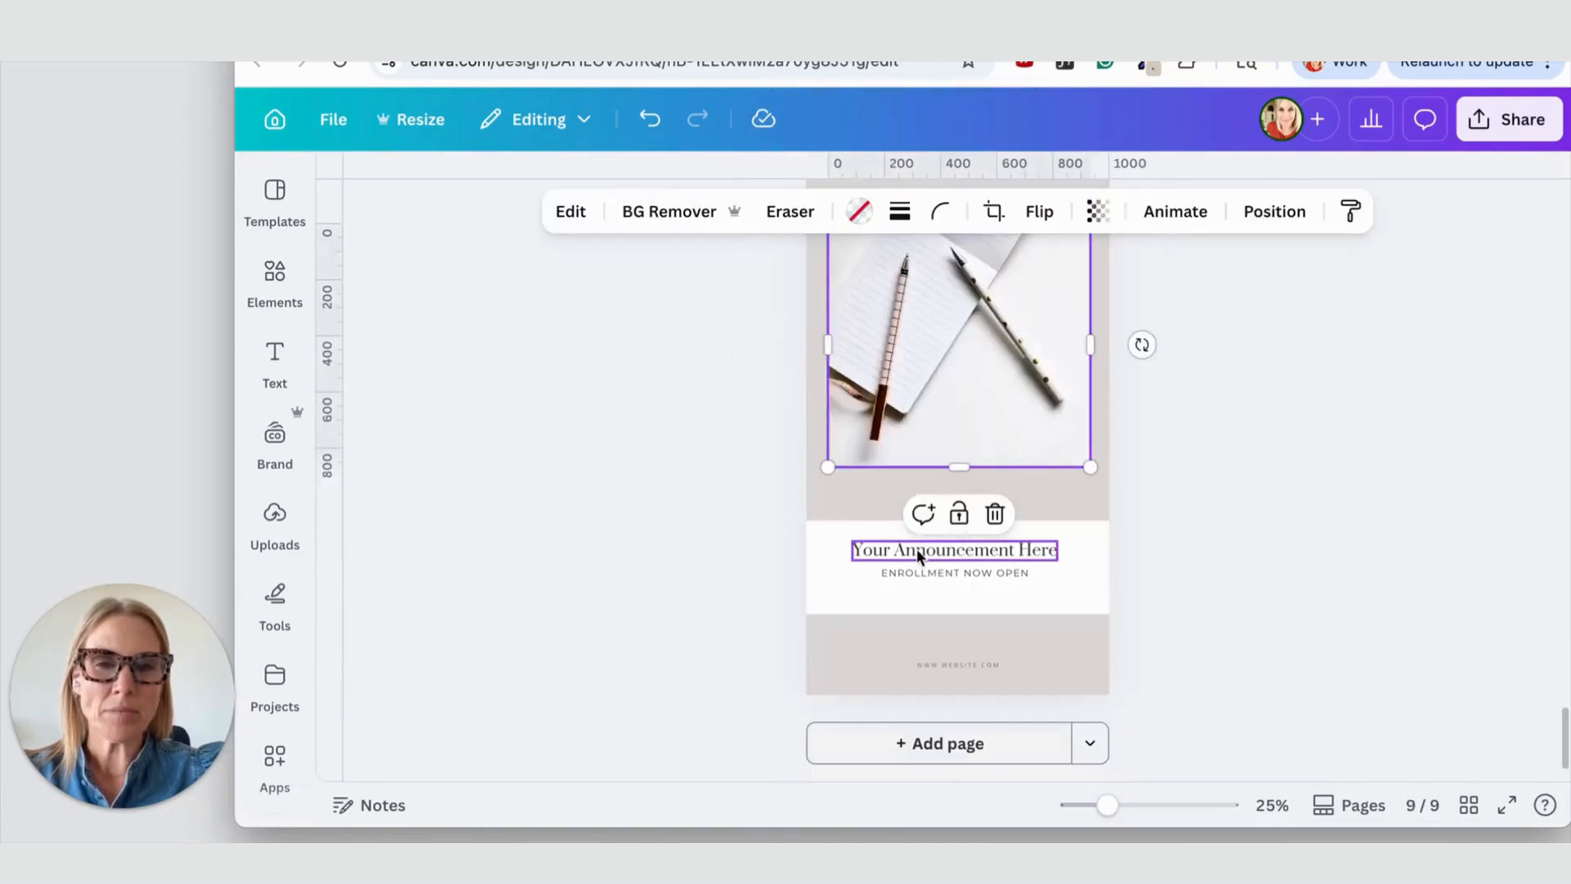
- On page 9, nudge the heading and enrollment line down together and extend the notebook photo down to the white band
left_click(917, 550)
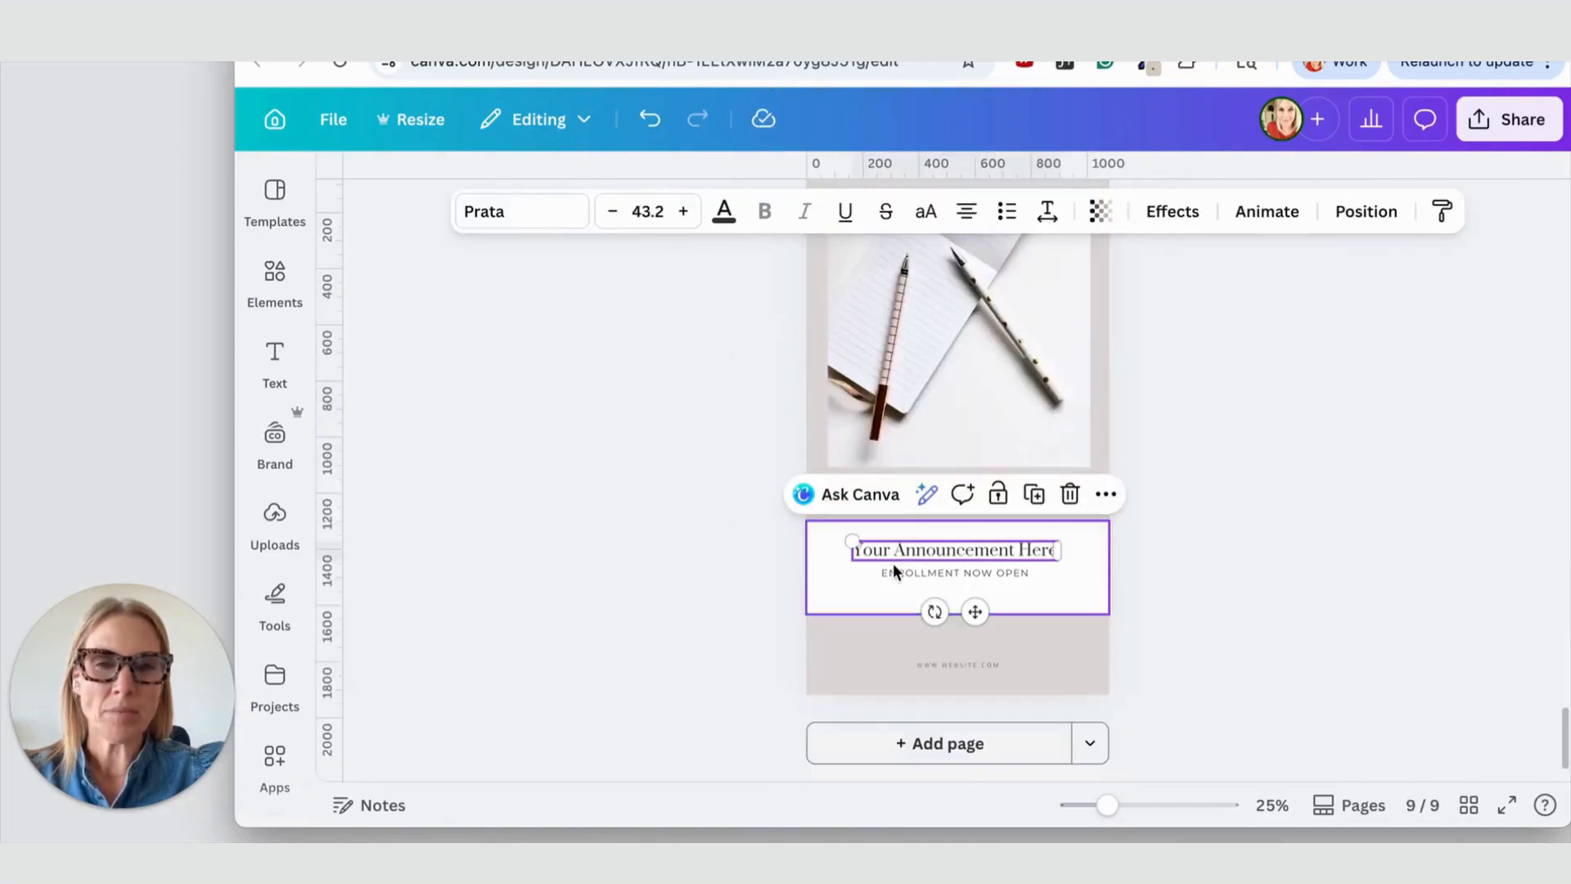
left_click(885, 571, "shift")
left_click_drag(881, 545, 881, 556)
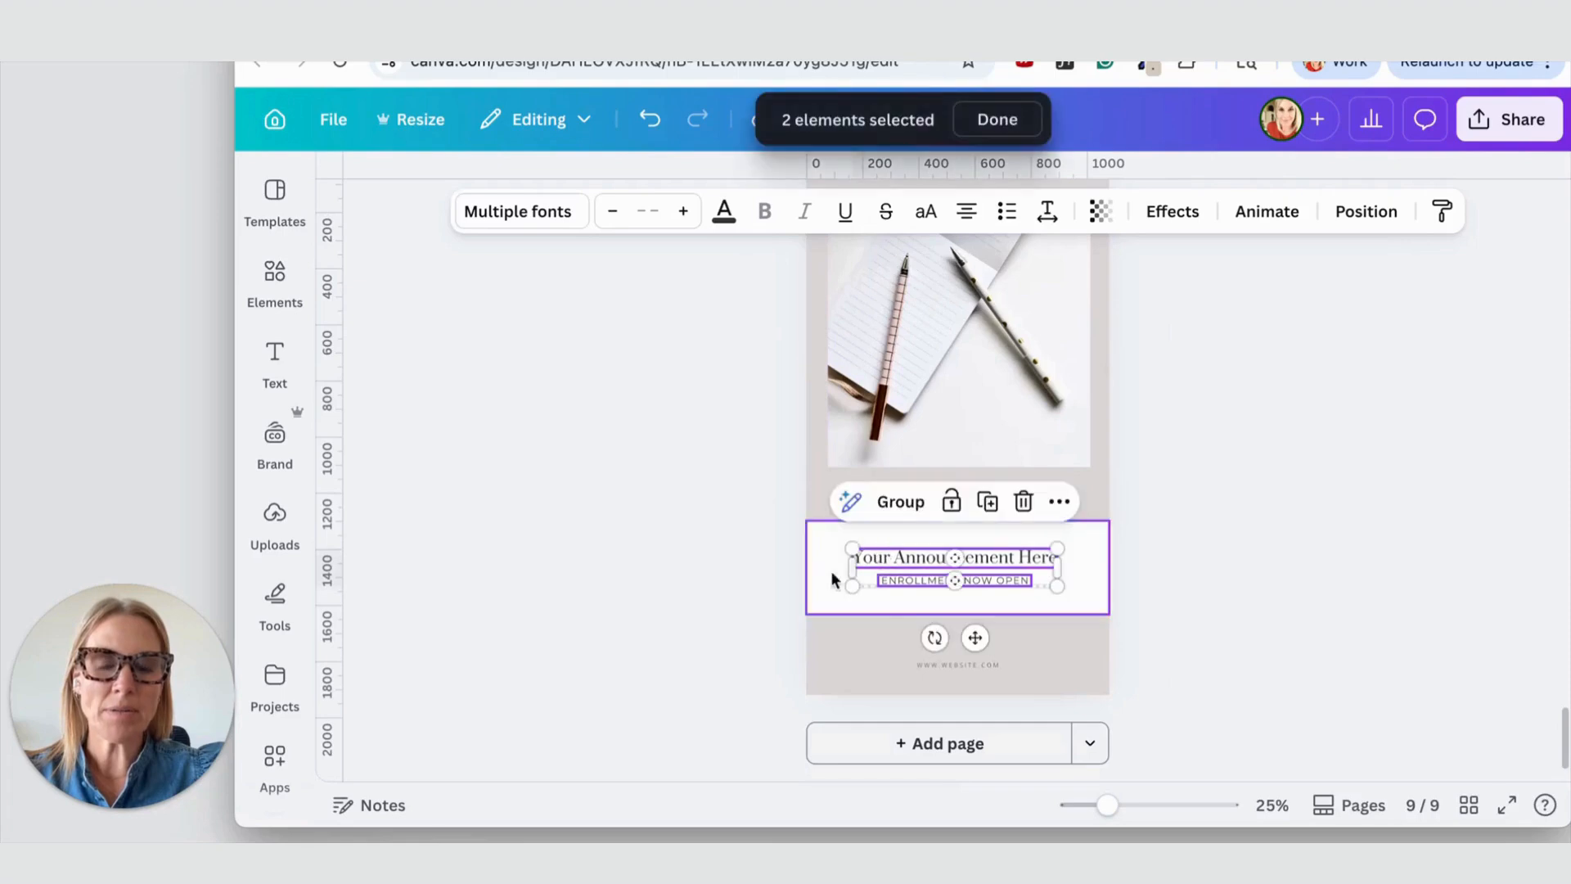
left_click(866, 430)
left_click_drag(958, 468, 959, 513)
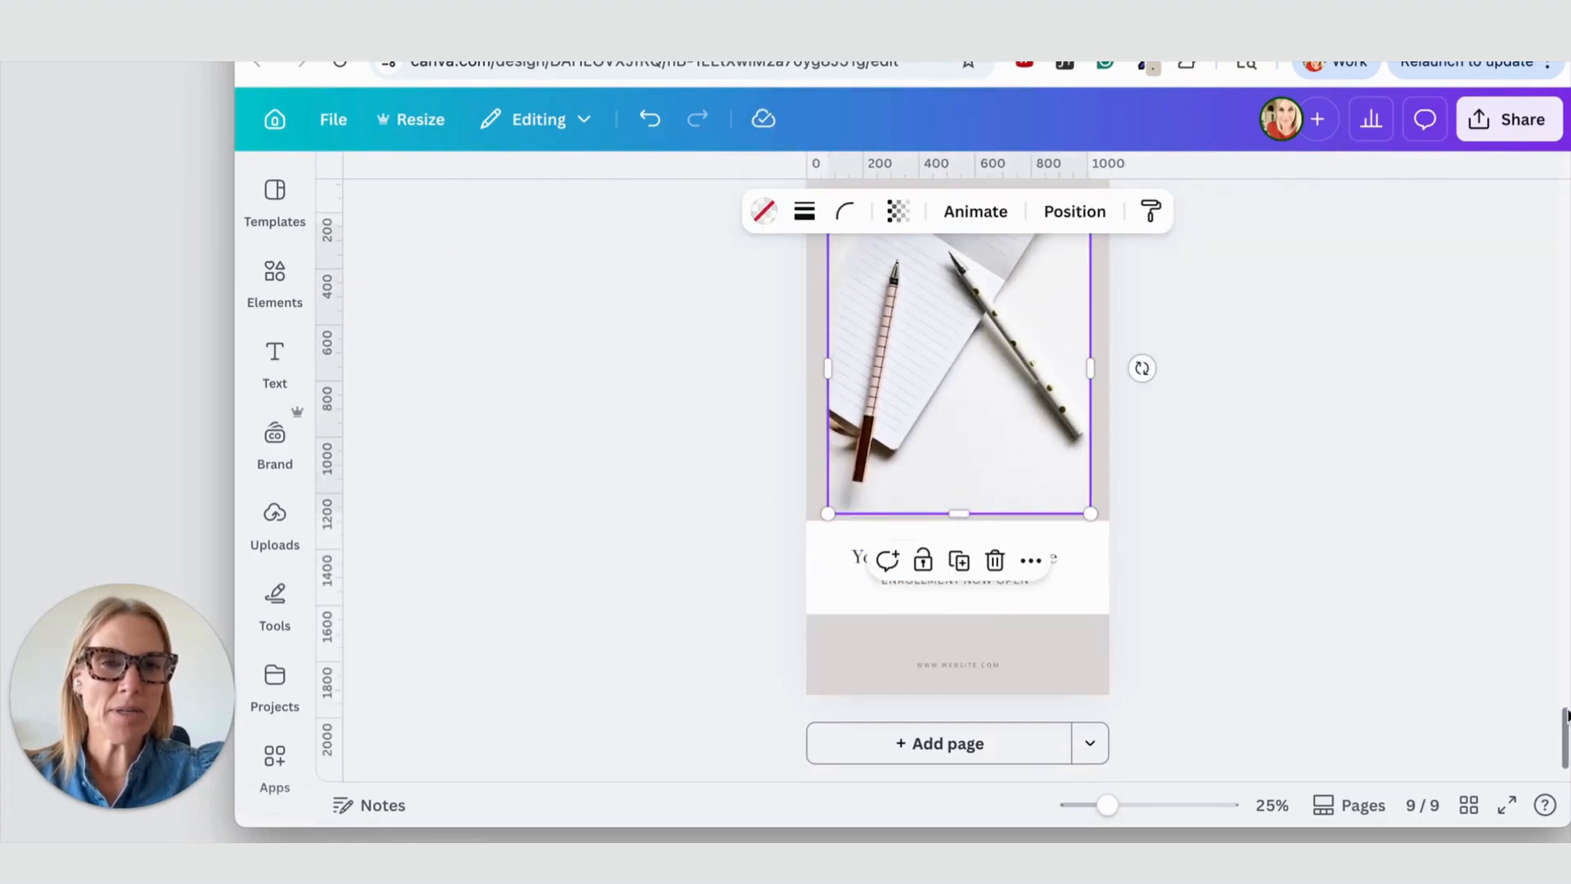
- Extend the notebook photo on page 9 upward toward the page top and review all pages in grid view
left_click_drag(1558, 736, 1563, 702)
left_click_drag(959, 438, 958, 399)
left_click(1469, 806)
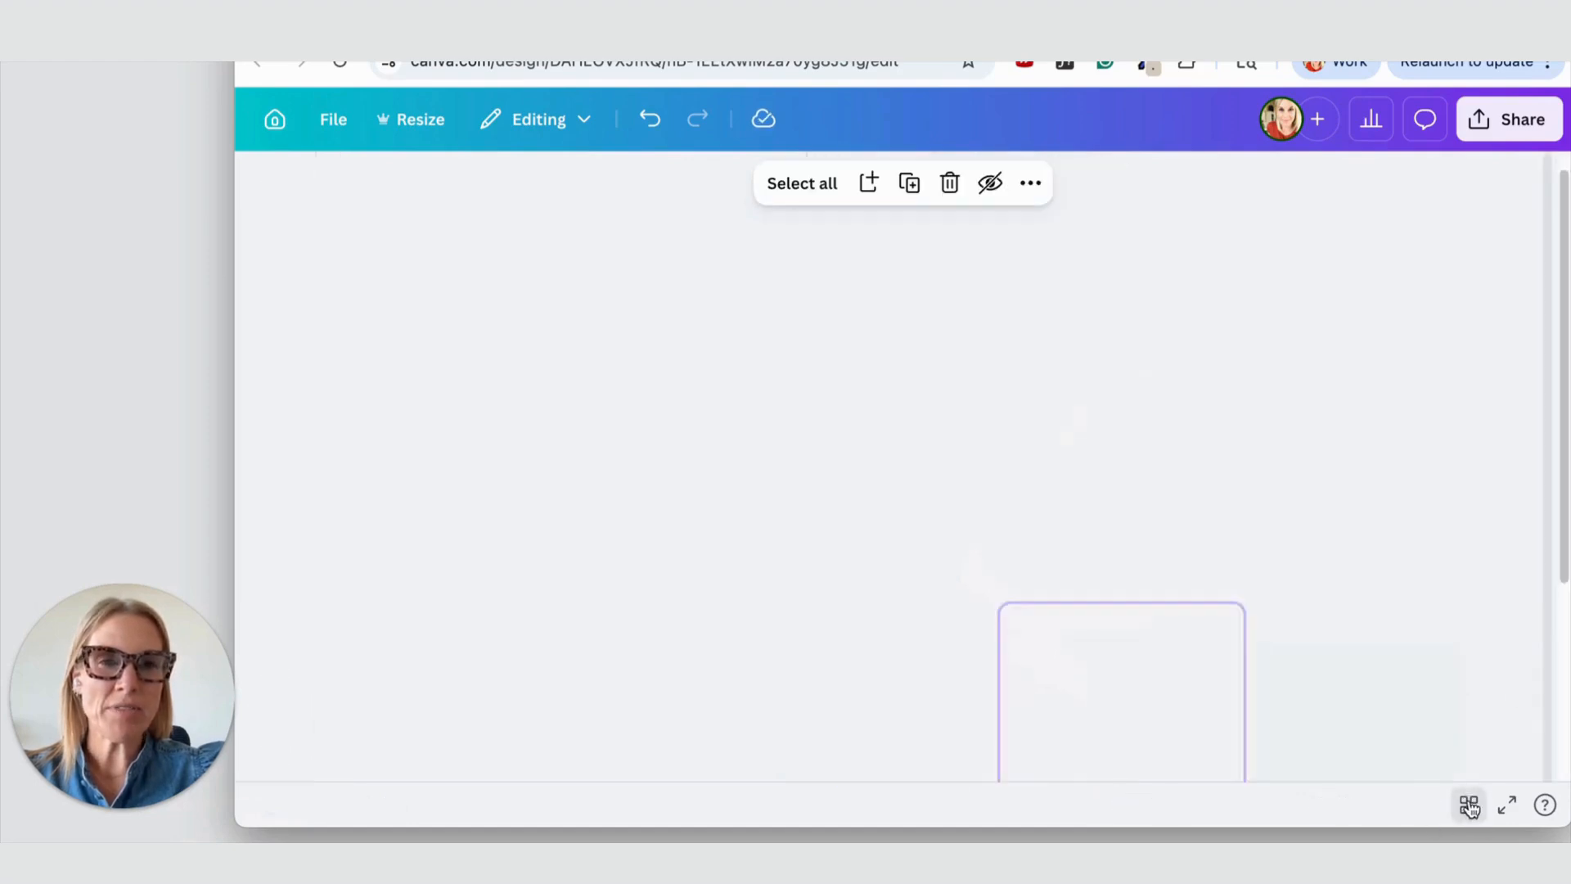
left_click_drag(1558, 483, 1554, 389)
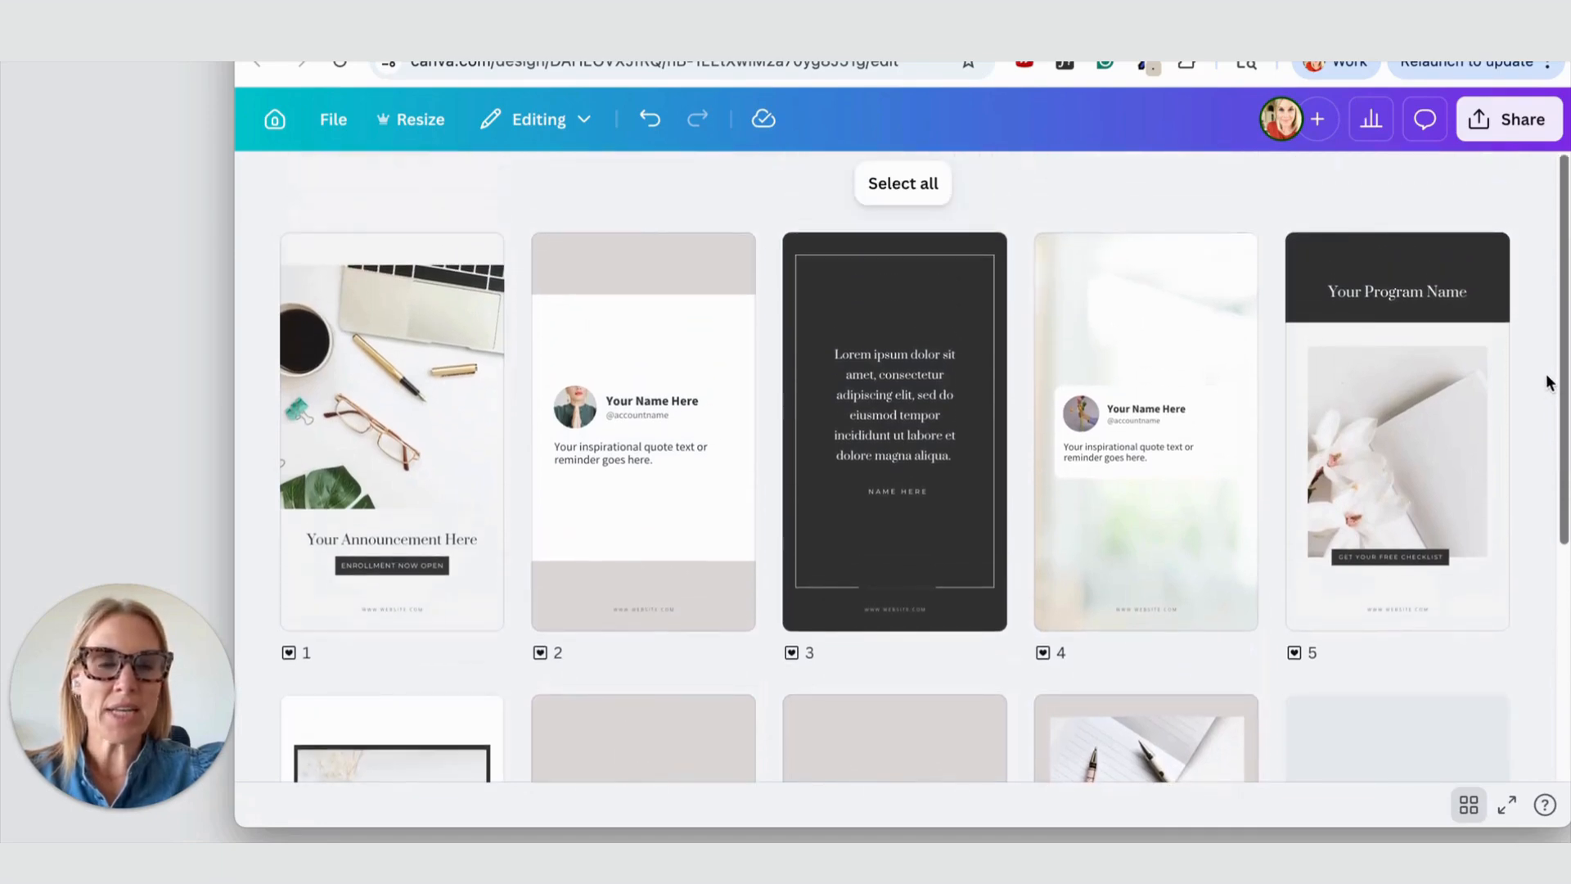
scroll(1535, 466, "down", 5)
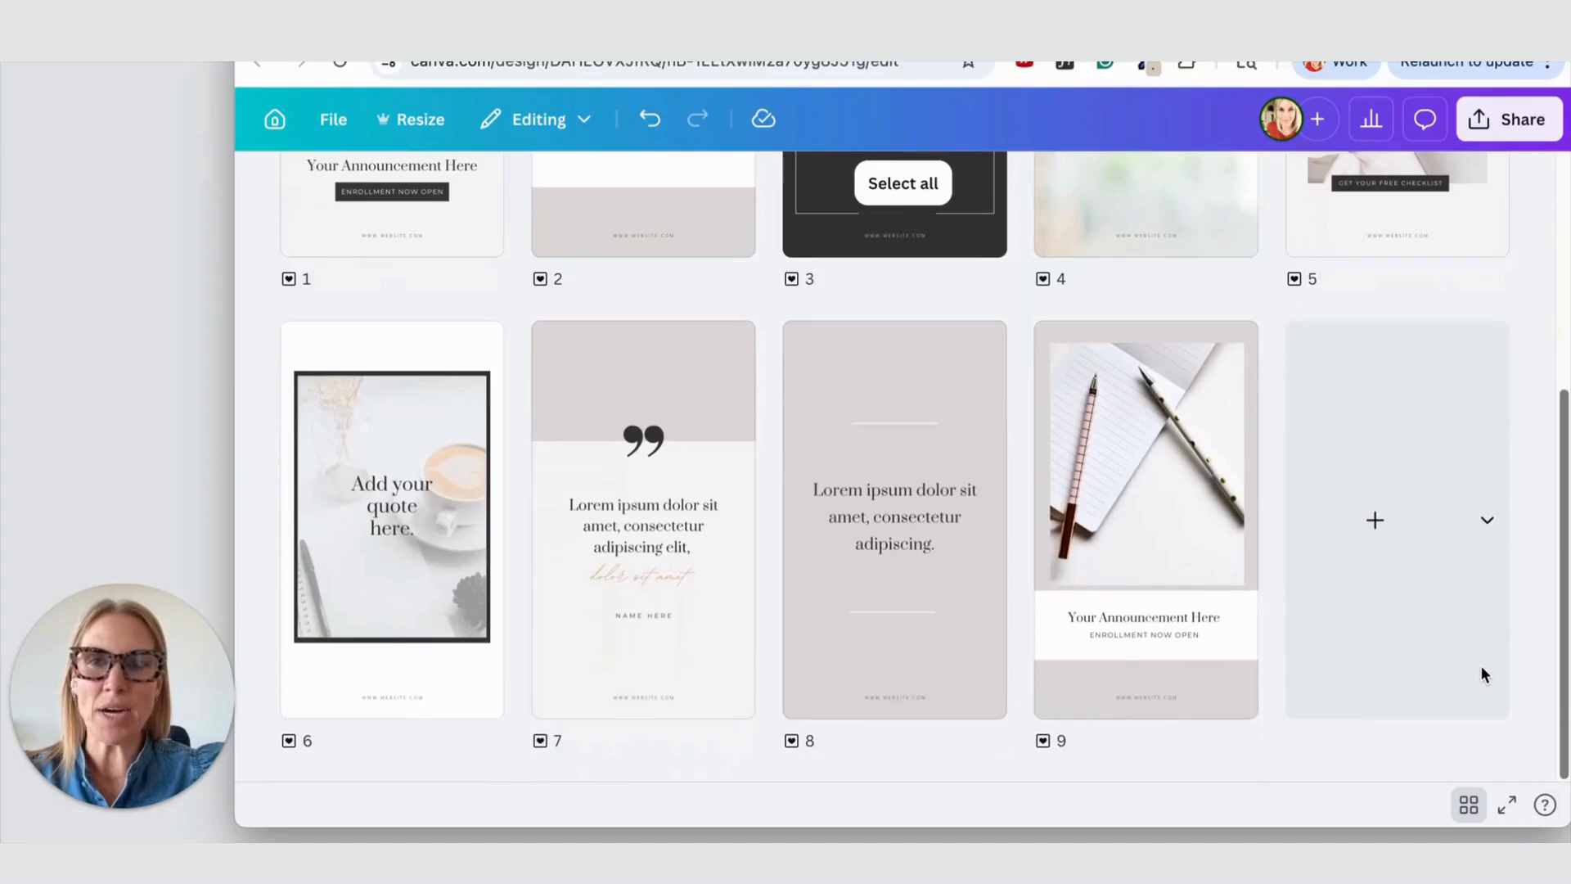
- Open page 3, enlarge its lorem ipsum quote text and adjust the text box inside the thin border
scroll(900, 442, "up", 5)
left_click(901, 443)
double_click(904, 440)
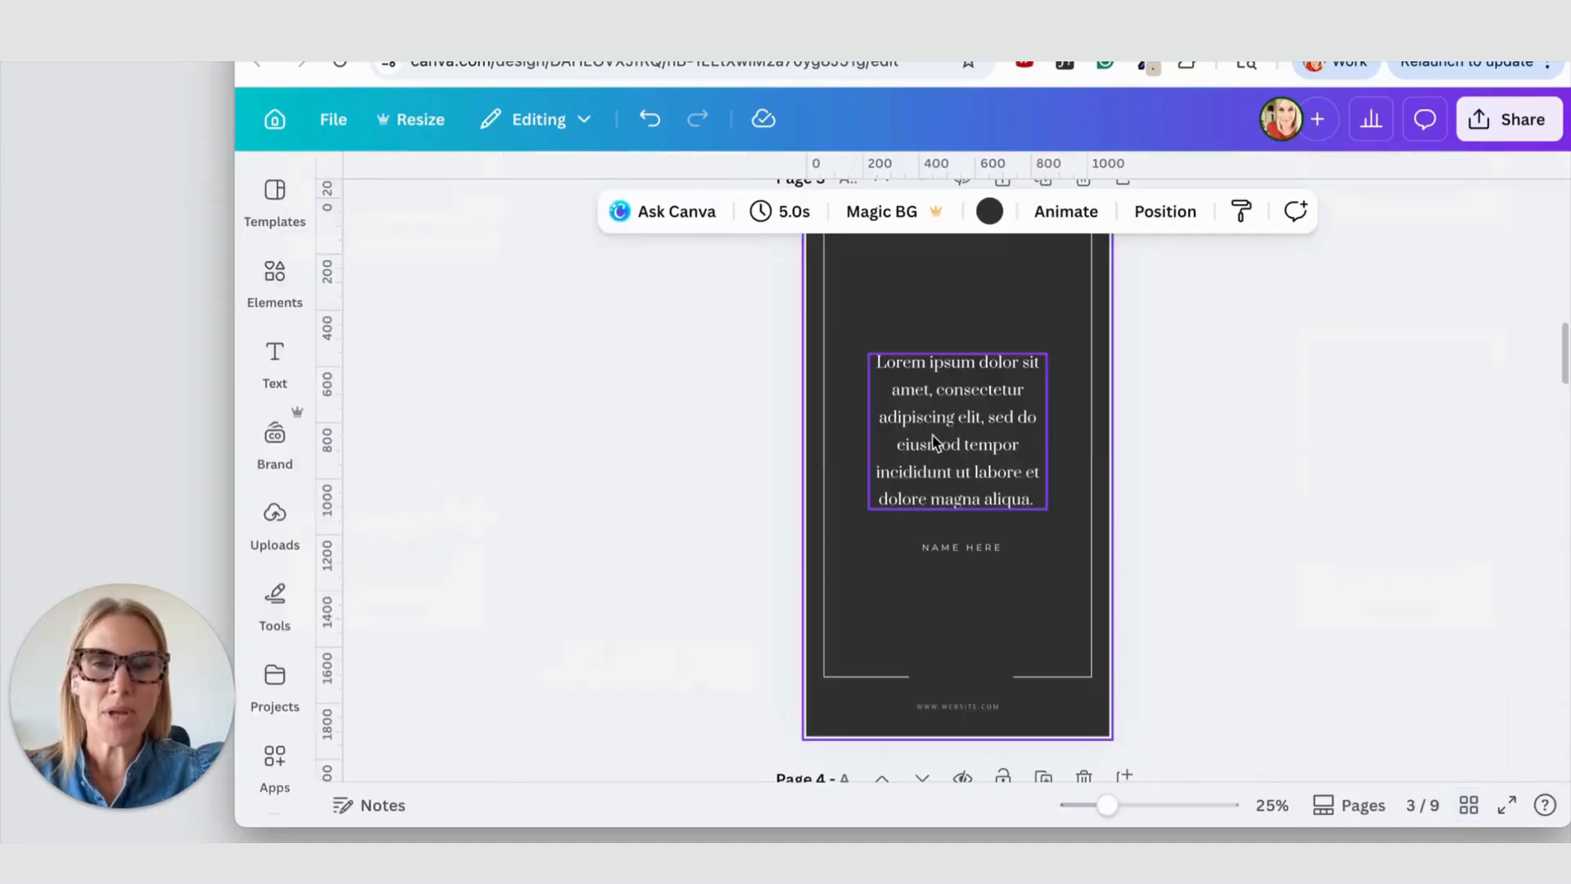
left_click(928, 441)
left_click(683, 211)
left_click(683, 211)
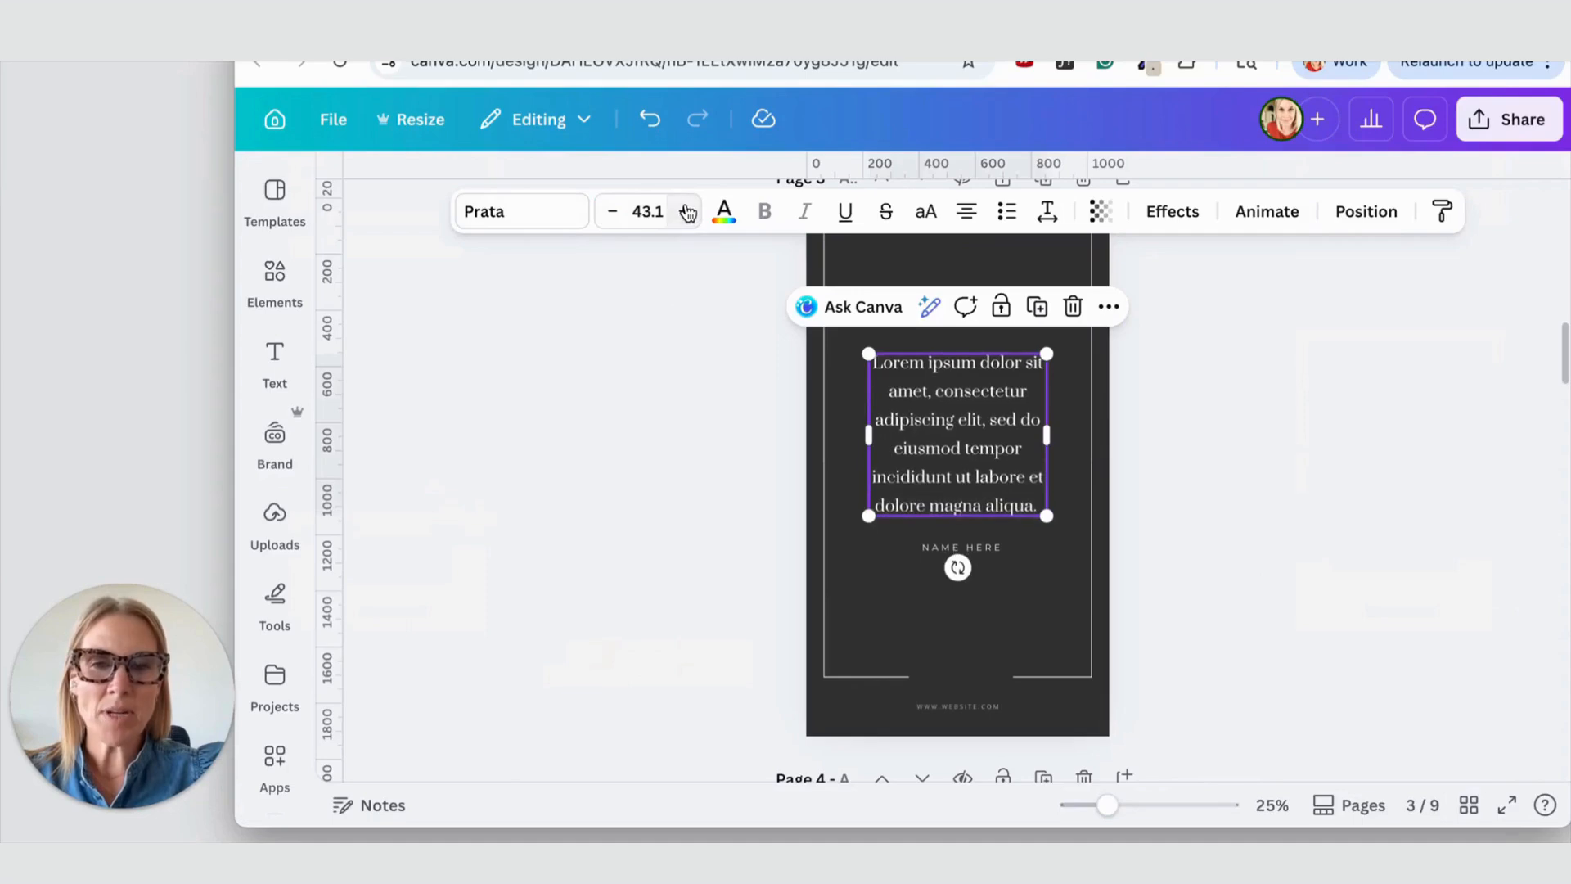
left_click(683, 211)
left_click(683, 211)
left_click_drag(866, 449, 926, 431)
- Set the inspirational quote text in the white card on page 4 to font size 39
left_click_drag(1565, 370, 1556, 446)
left_click(921, 381)
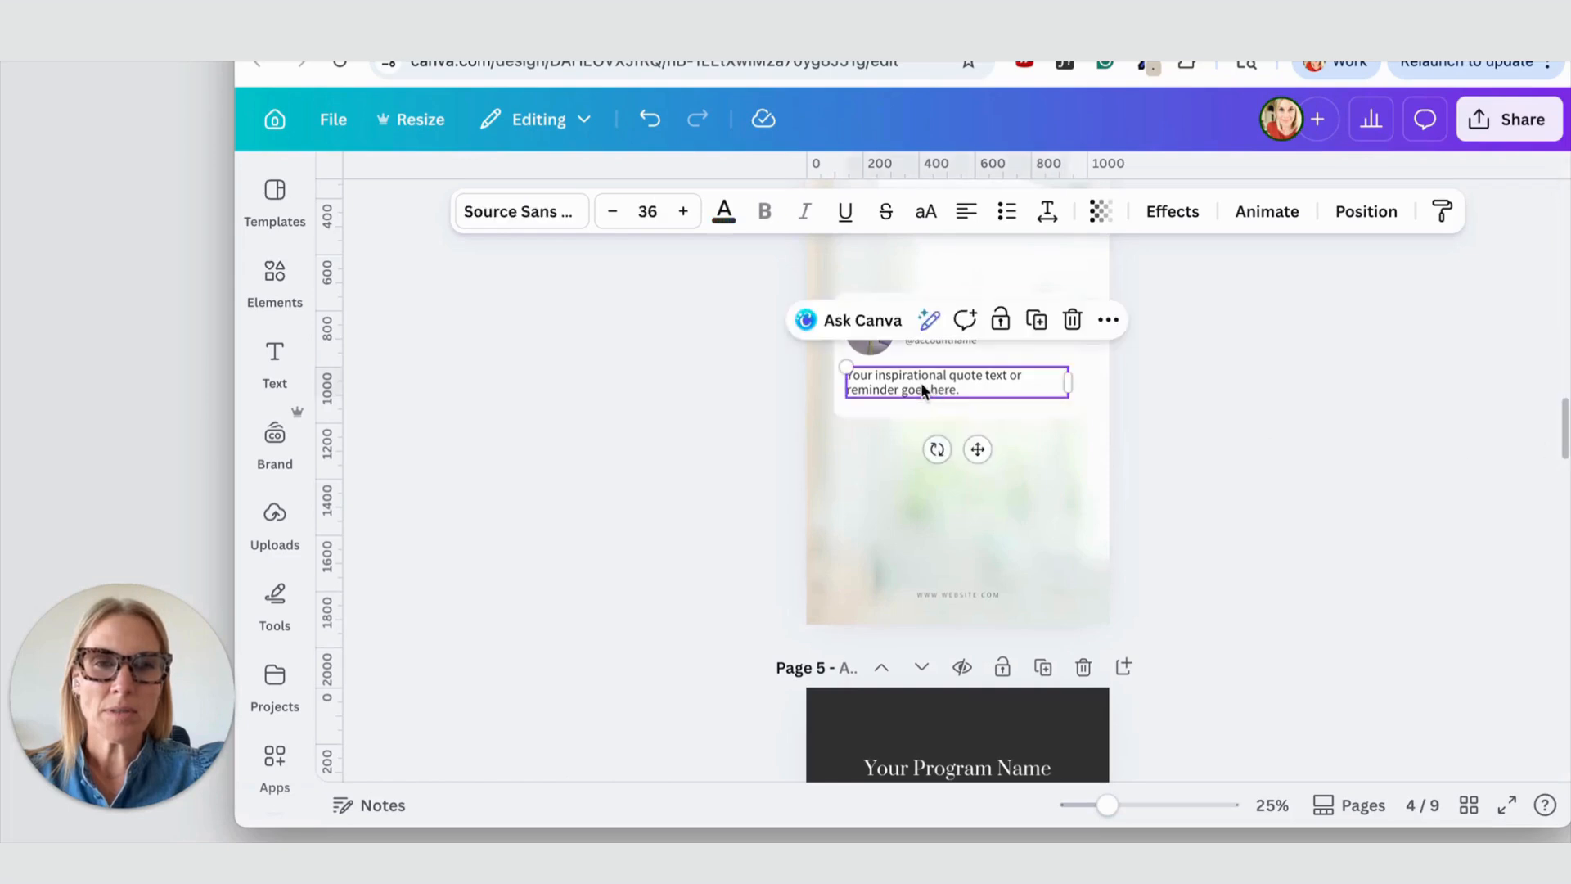
left_click(683, 211)
left_click(683, 211)
left_click(683, 211)
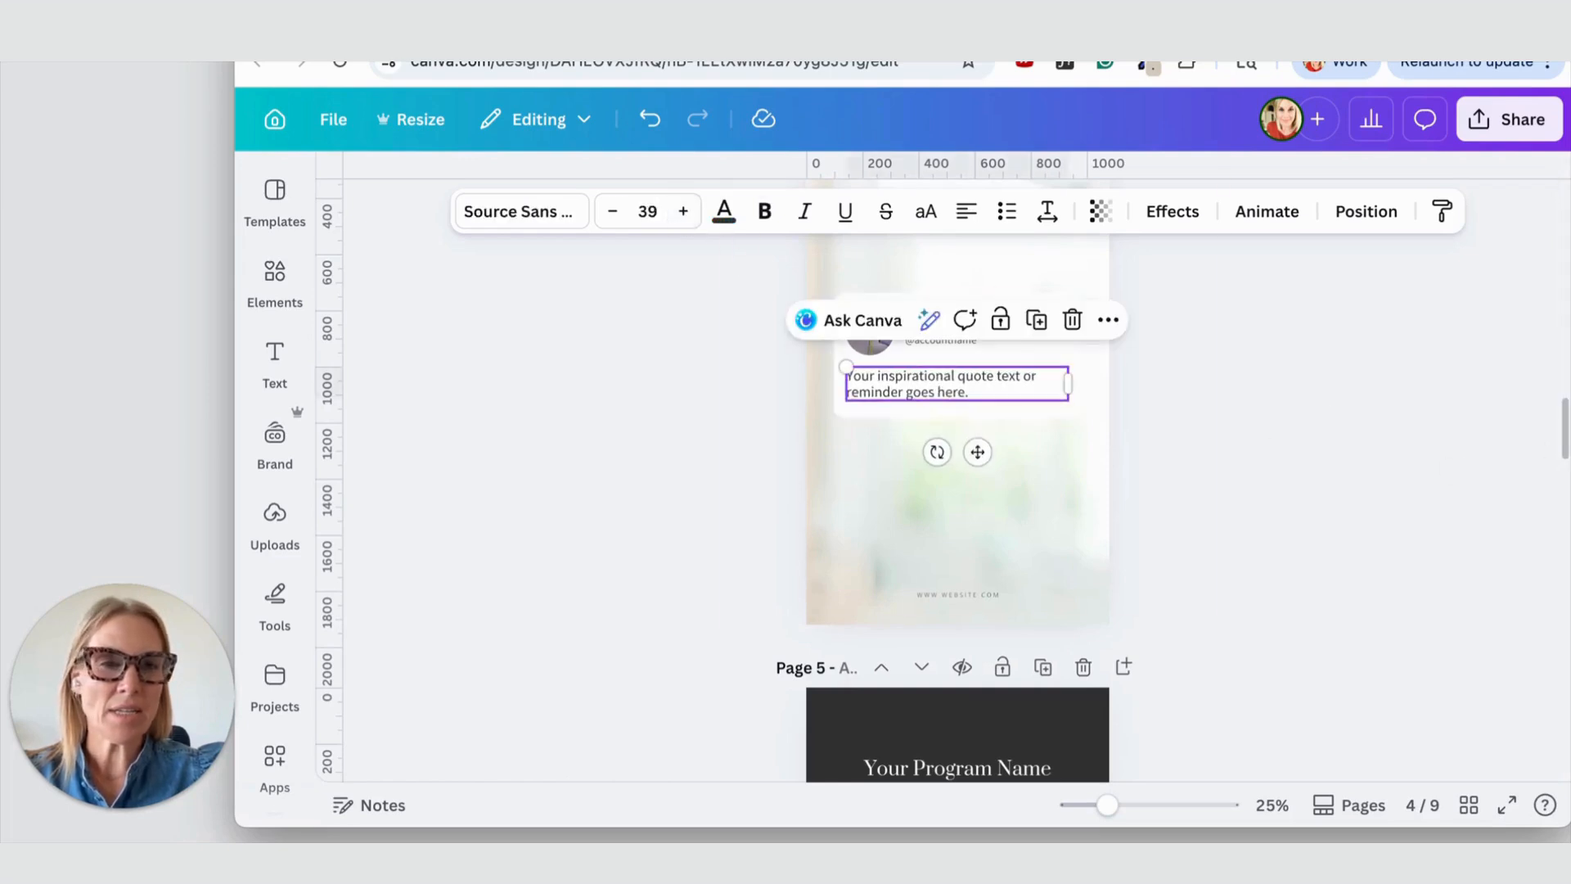
- On page 5, set the "Your Program Name" heading to font size 55.4 and the free checklist label to 25.8
left_click_drag(1565, 425, 1563, 472)
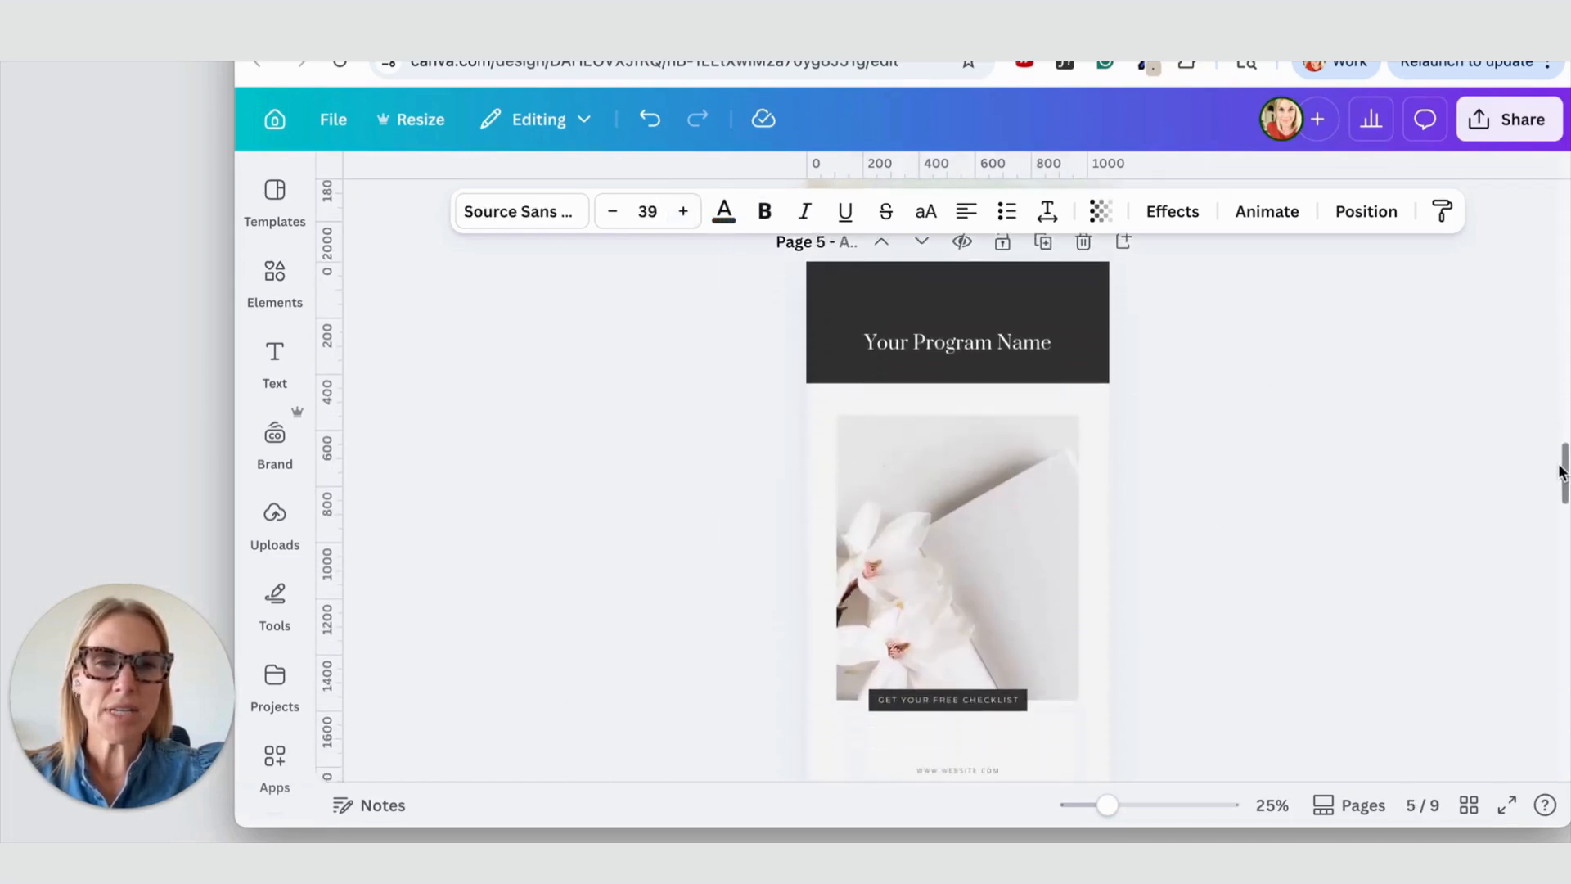
left_click(884, 348)
left_click(681, 211)
left_click(681, 212)
left_click(680, 213)
left_click(680, 212)
left_click(680, 213)
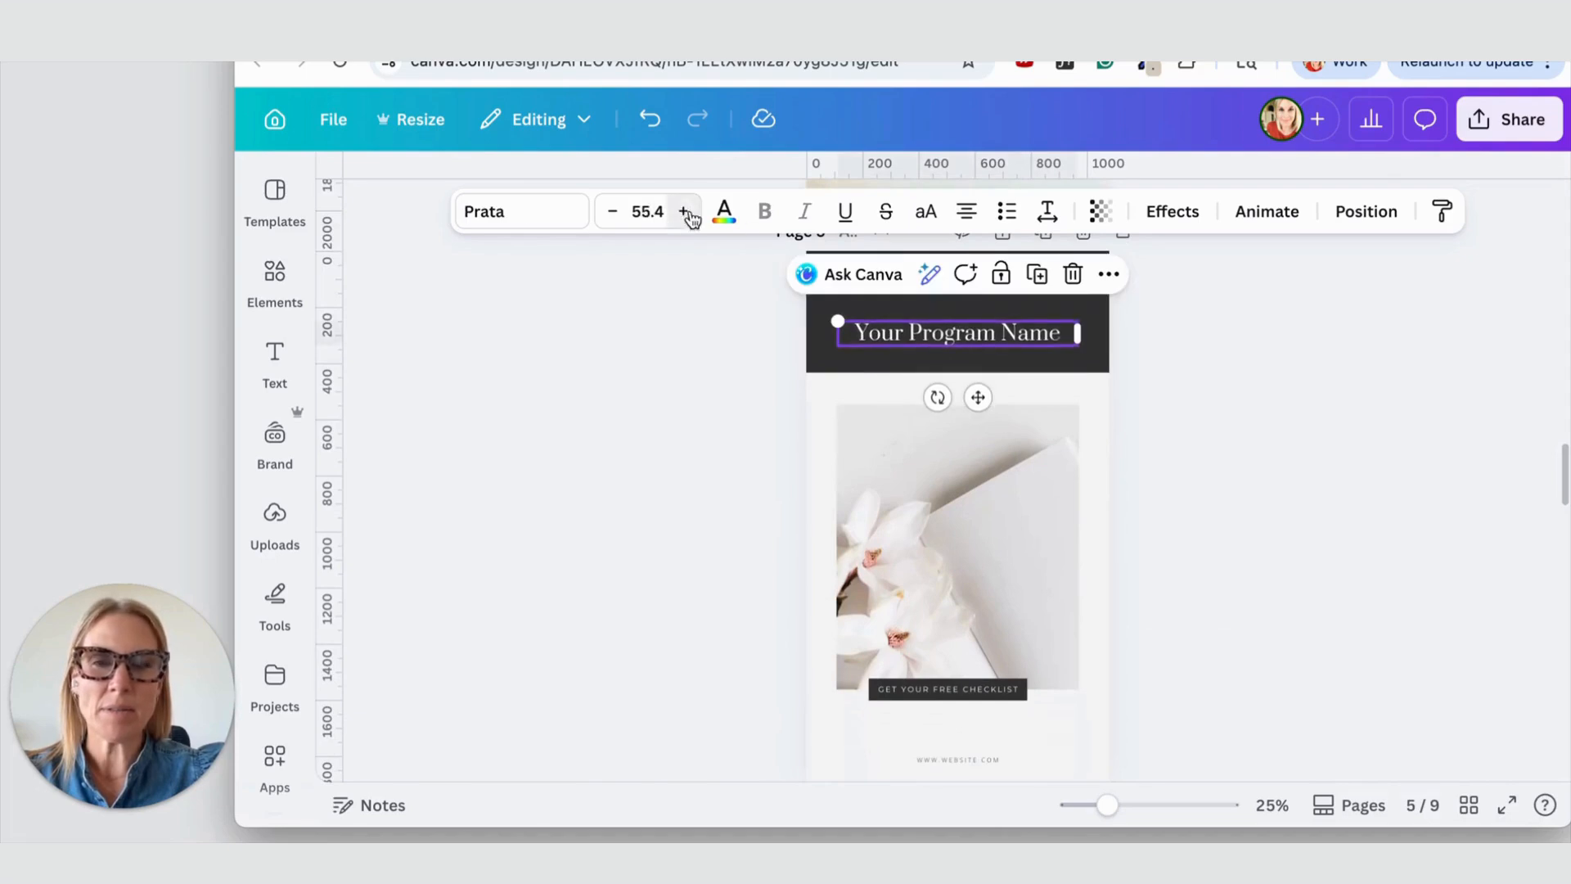
scroll(1562, 482, "down", 2)
- Scale up the quote and name text together on page 7, recenter them, and review all pages in grid view
left_click_drag(1562, 484, 1562, 488)
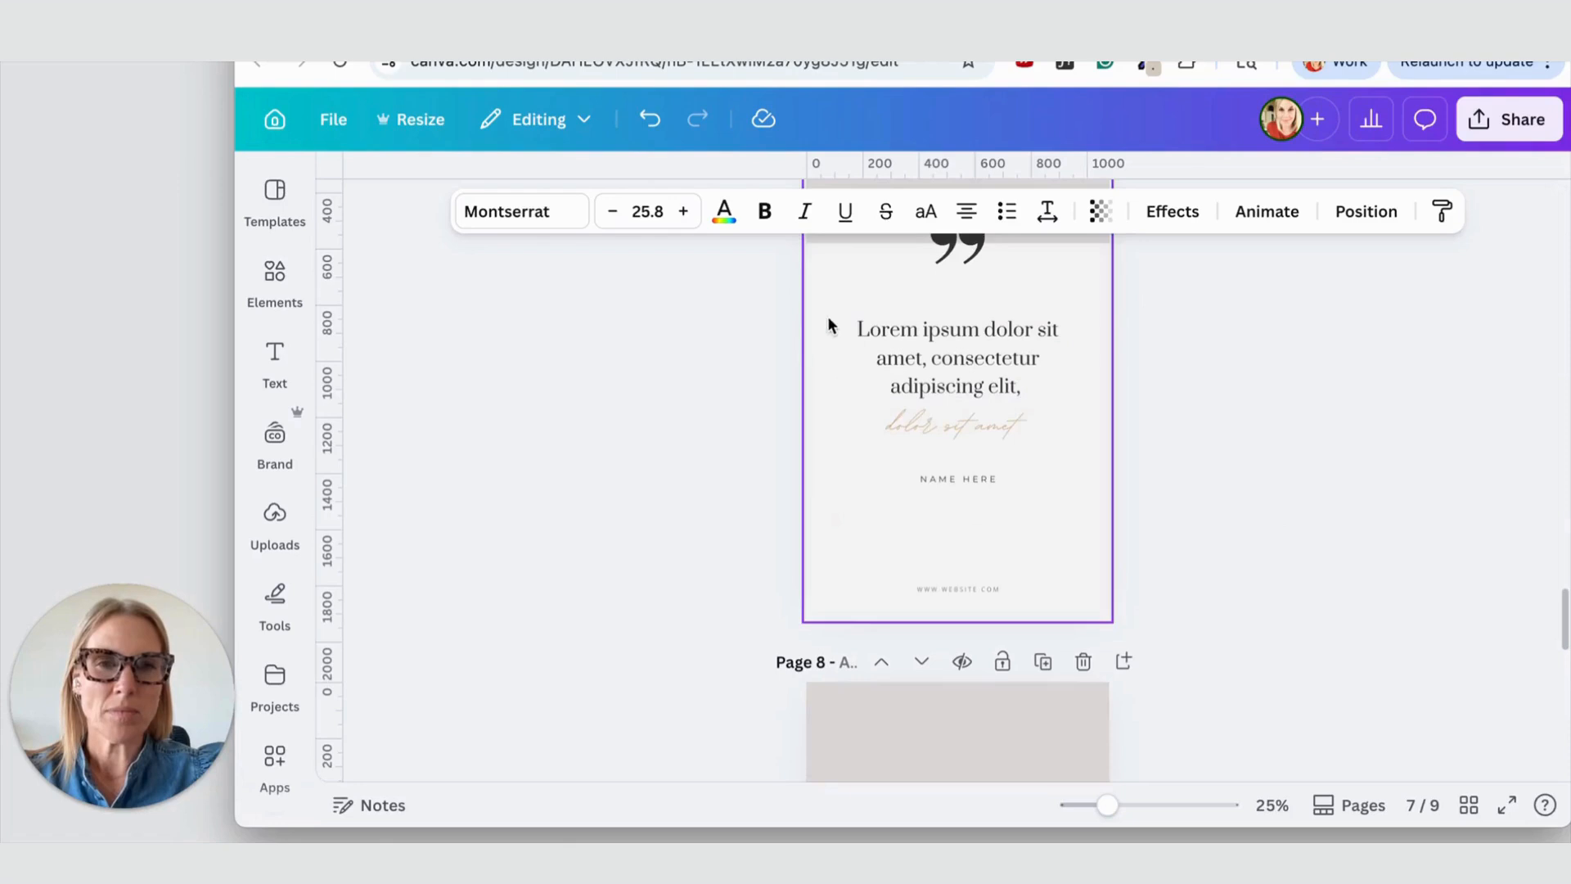
left_click_drag(828, 305, 1064, 497)
left_click_drag(1063, 318, 1078, 302)
left_click_drag(849, 302, 836, 302)
left_click_drag(901, 353, 895, 354)
left_click(1468, 804)
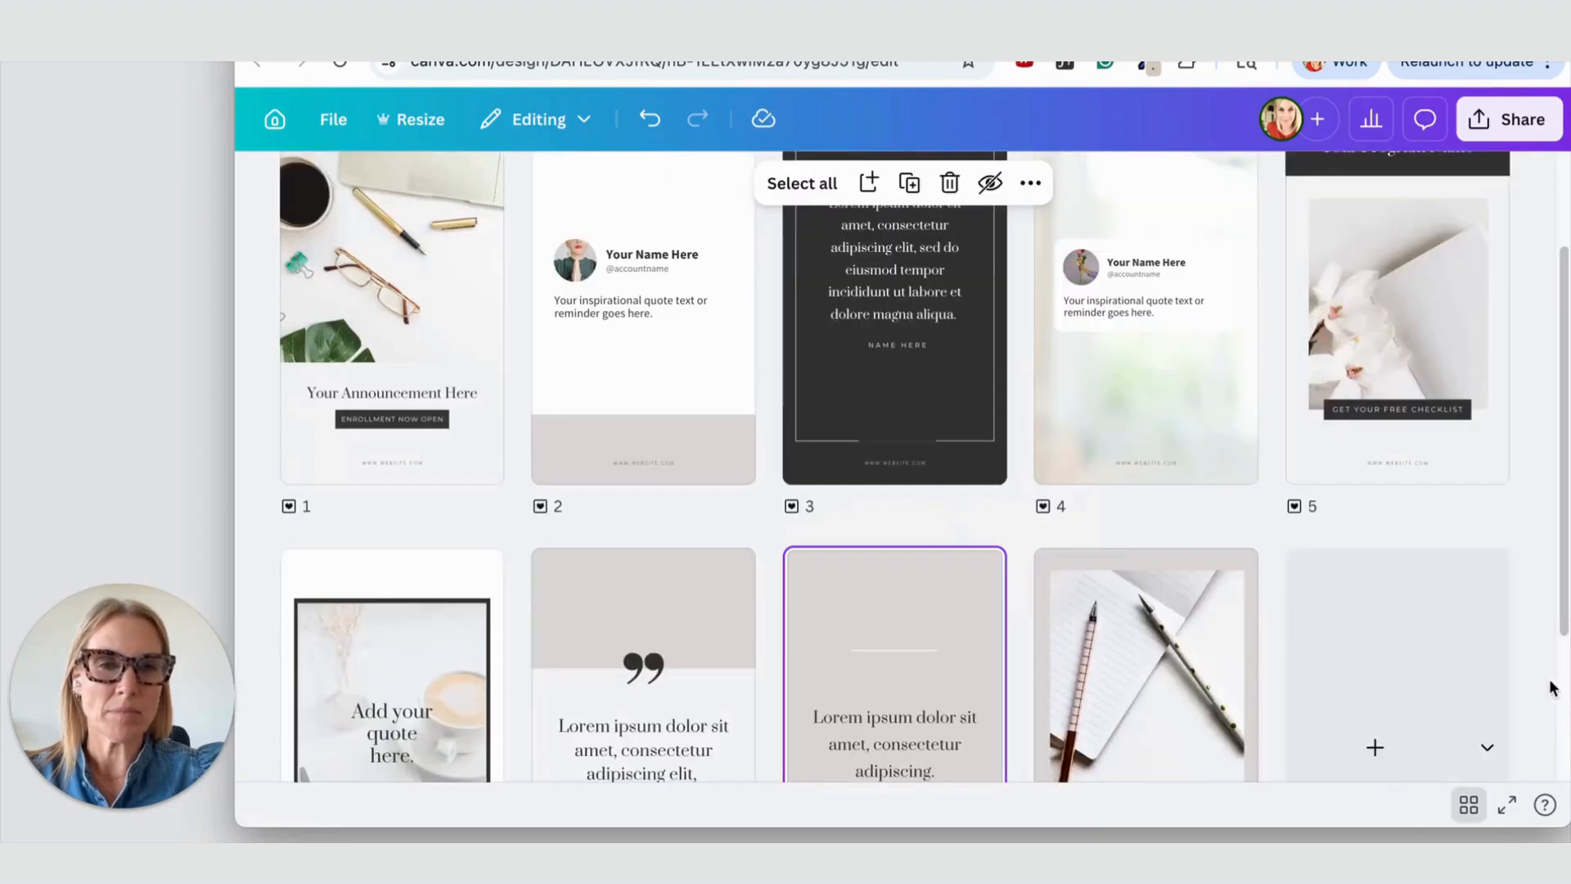
left_click_drag(1562, 608, 1565, 464)
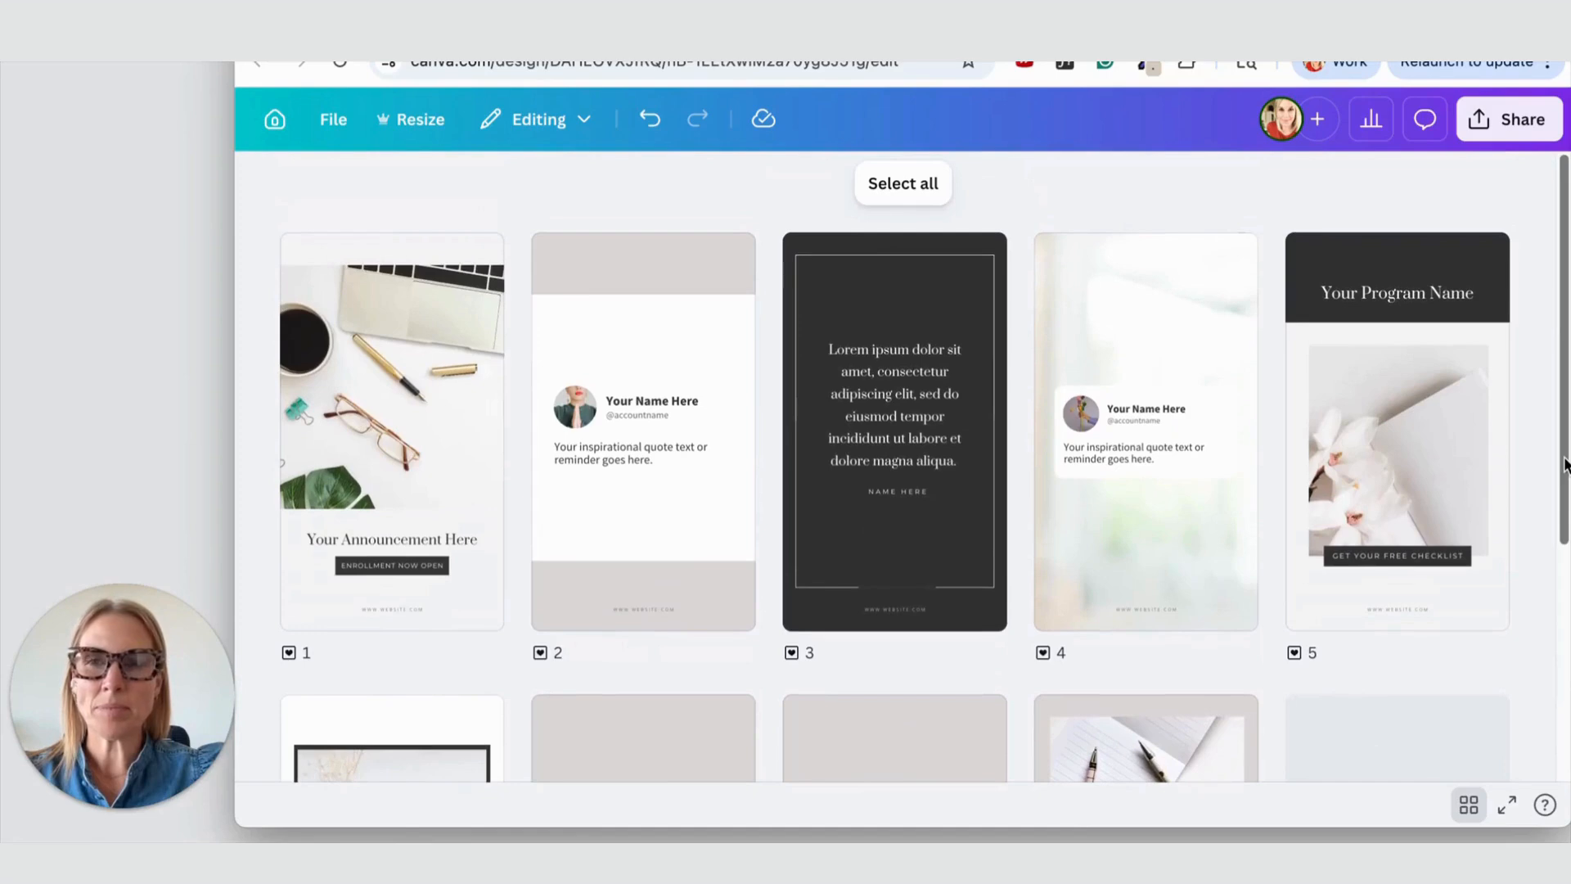